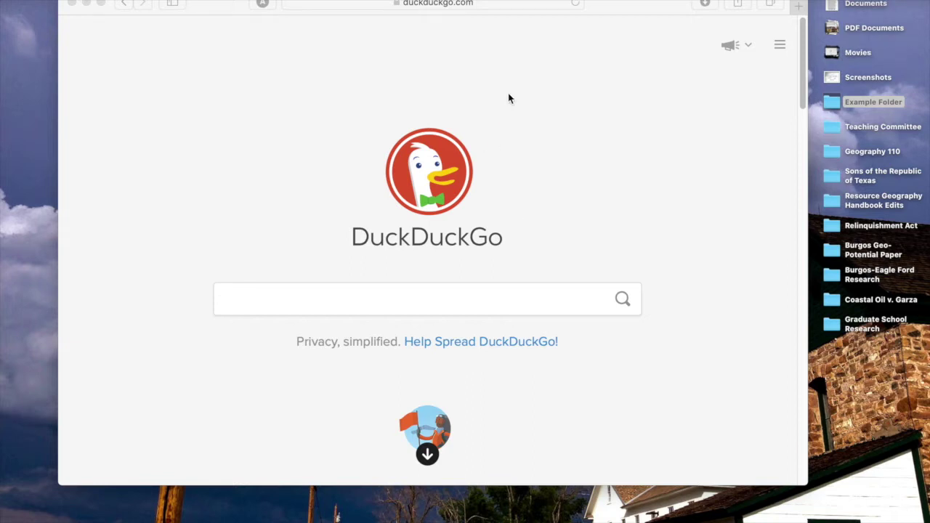
# Step: Open the UNC Geography's Online Teaching Resources site at teachgeography.web.unc.edu and go to its Student-Instructor Interactions page
pyautogui.click(488, 6)
pyautogui.write('teach')
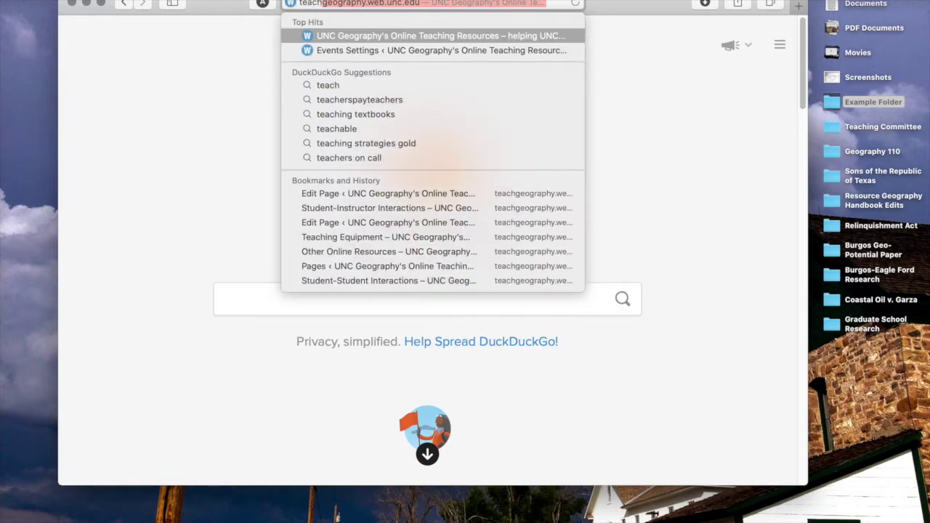
pyautogui.press('Return')
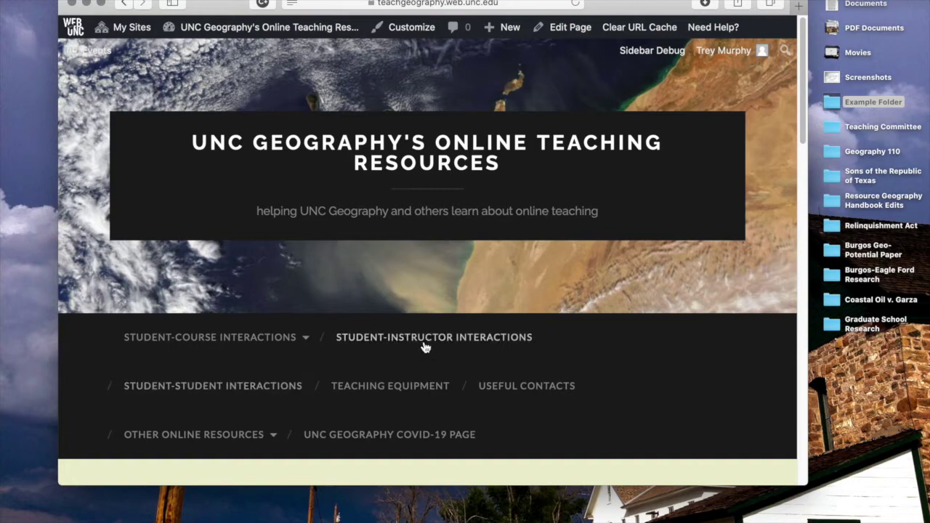
pyautogui.click(424, 341)
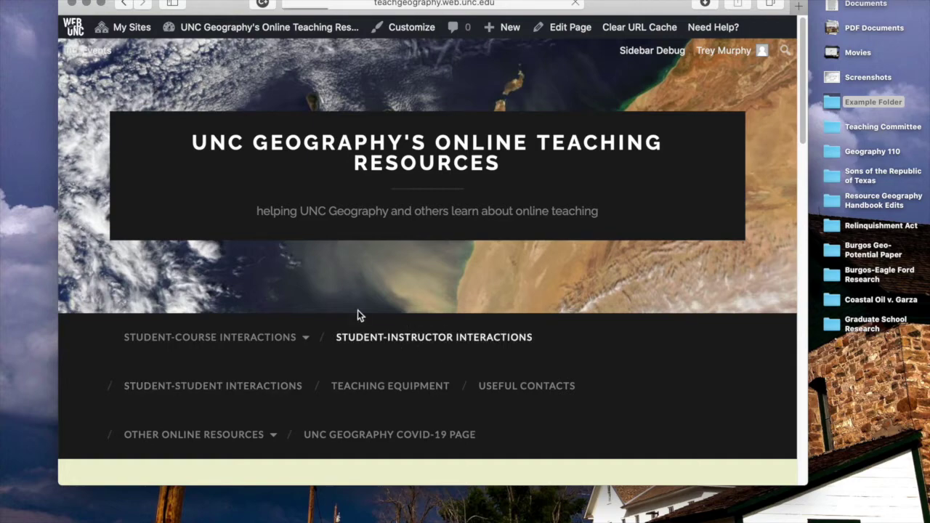
# Step: Download Pre-GeogClass_Student_Survey_Template.qsf through the Qualtrics template's Google Drive link on the page
pyautogui.scroll(-10, 344, 303)
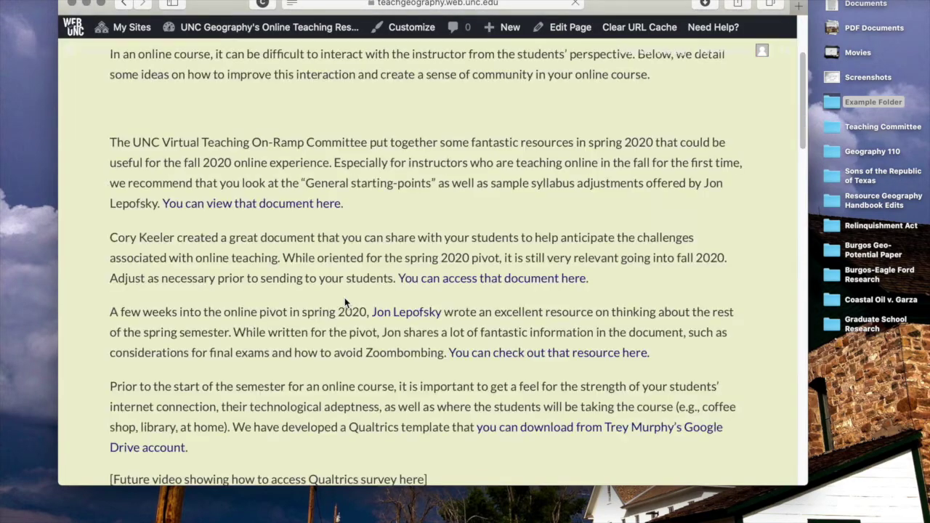
pyautogui.scroll(-3, 347, 288)
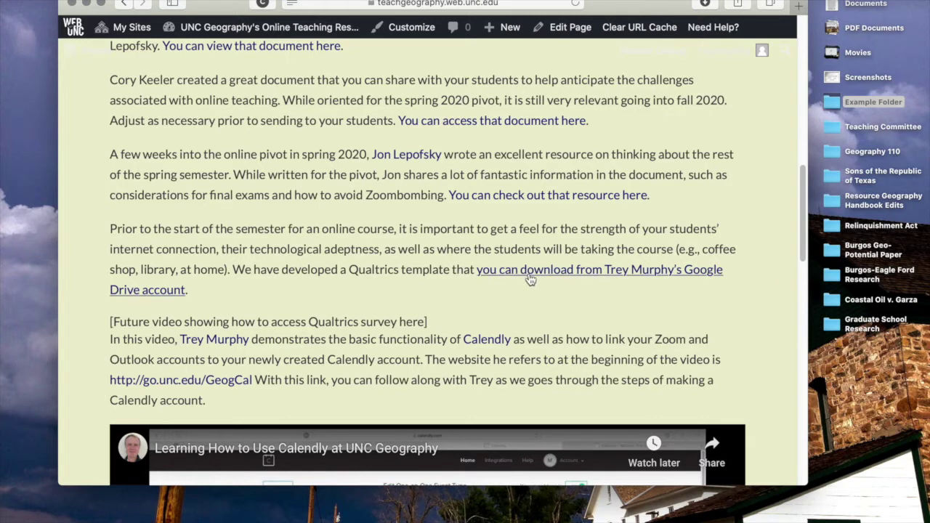
pyautogui.click(531, 276)
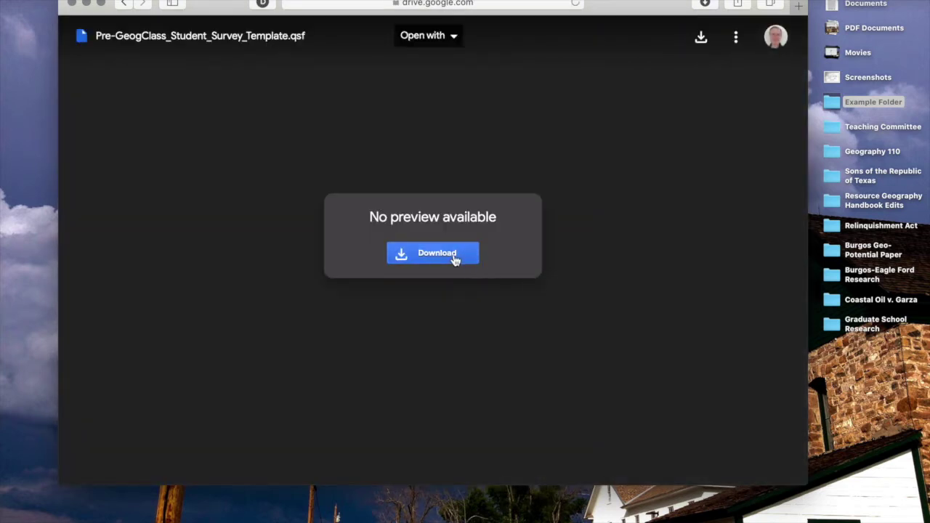
pyautogui.click(436, 253)
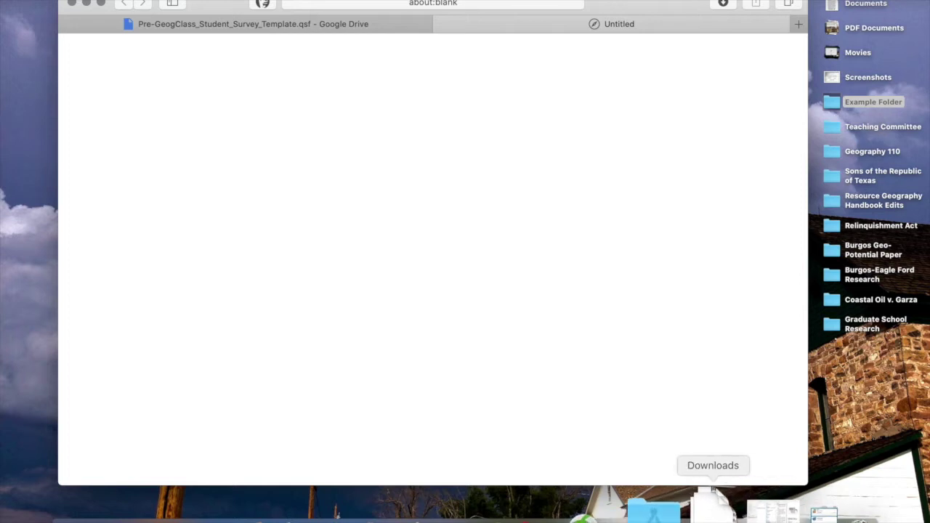
# Step: Move the downloaded Pre-GeogClass_Student_Survey_Template.qsf into Example Folder on the desktop and check the folder's contents
pyautogui.click(713, 509)
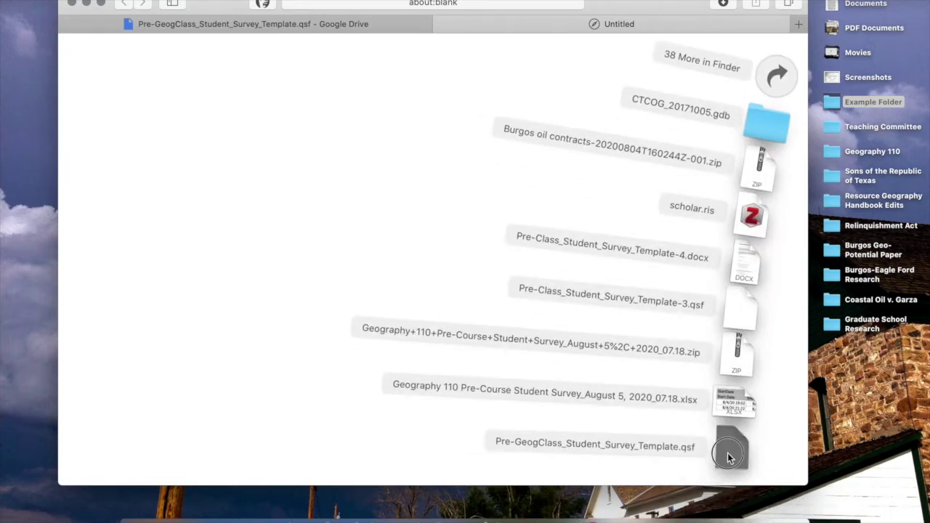
pyautogui.click(833, 261)
pyautogui.moveTo(834, 261); pyautogui.dragTo(866, 99)
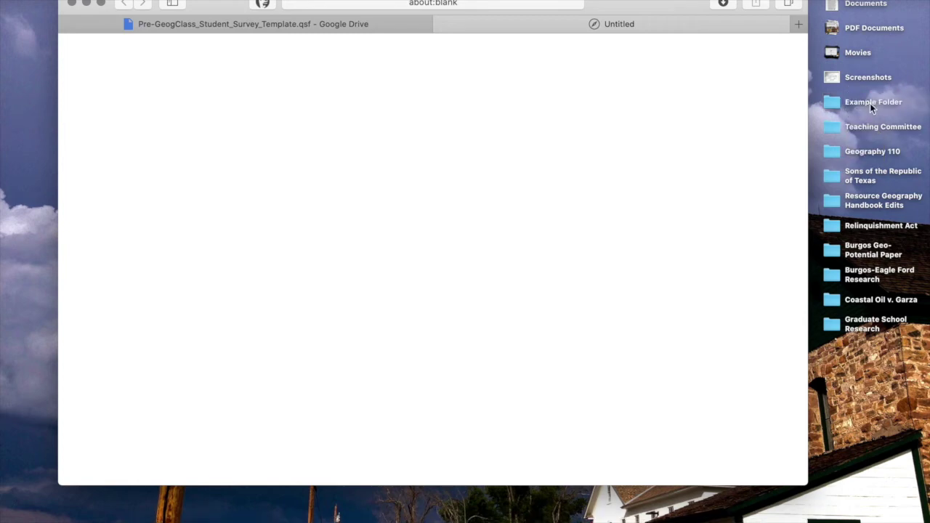
pyautogui.doubleClick(870, 103)
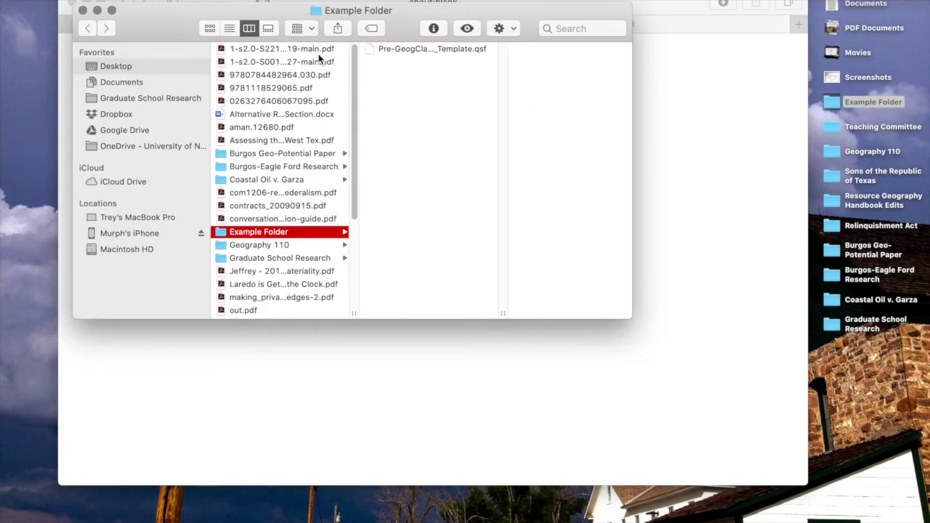
pyautogui.click(82, 10)
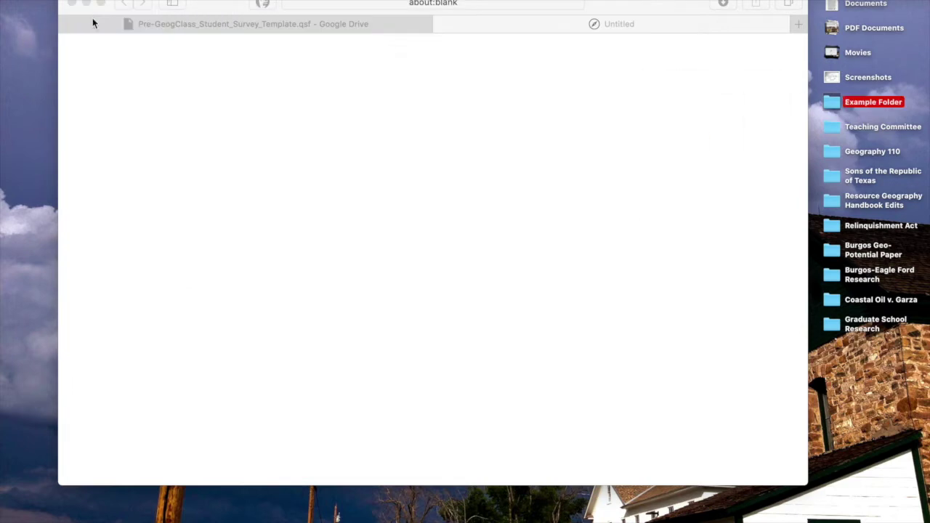
# Step: Load DuckDuckGo in the blank browser tab and search for "UNC Qualtrics"
pyautogui.click(450, 109)
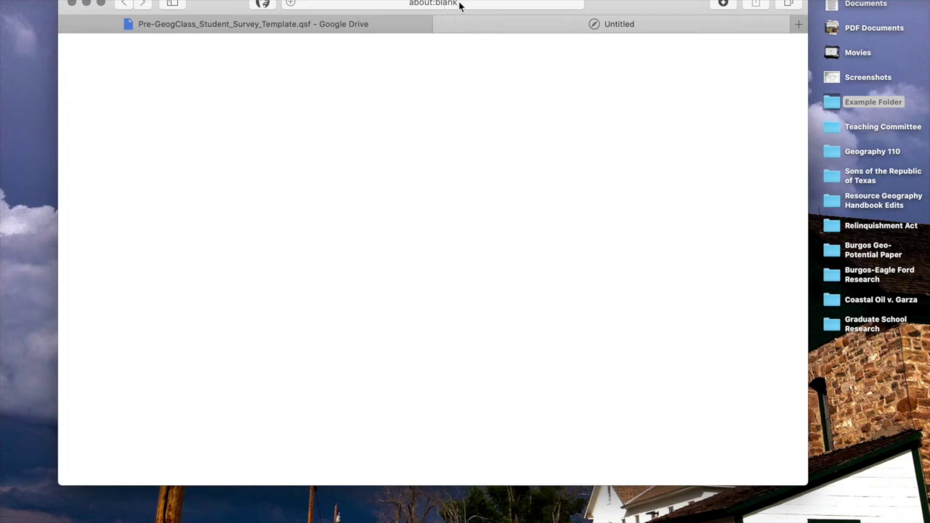
pyautogui.click(459, 4)
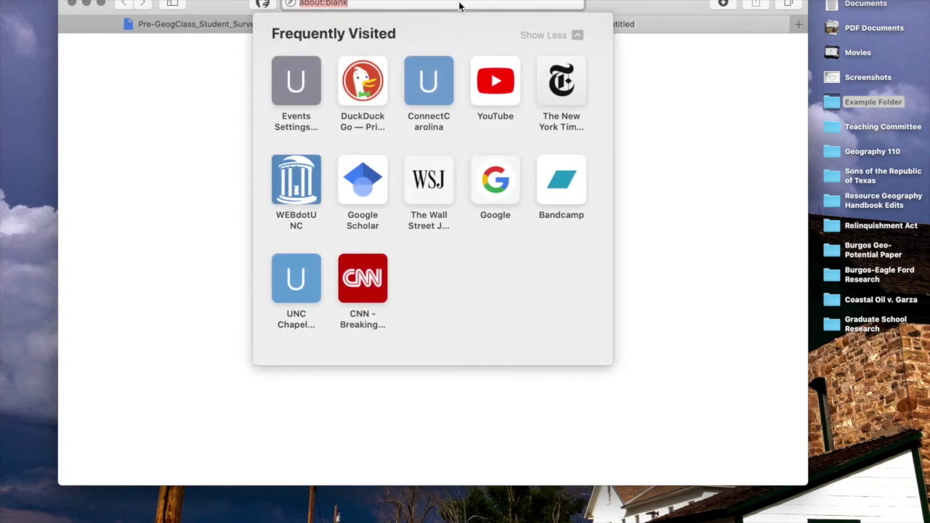
pyautogui.write('duck')
pyautogui.press('Return')
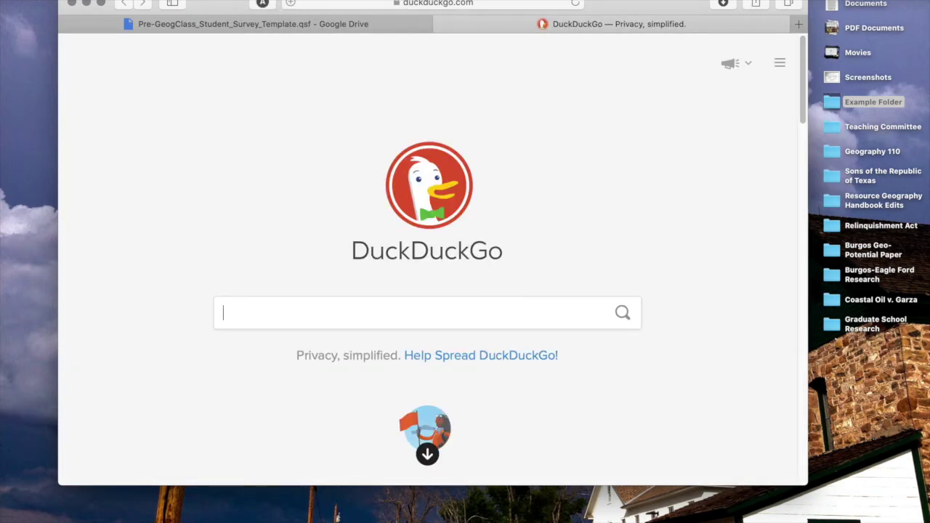
pyautogui.write('UNC Qualtrics')
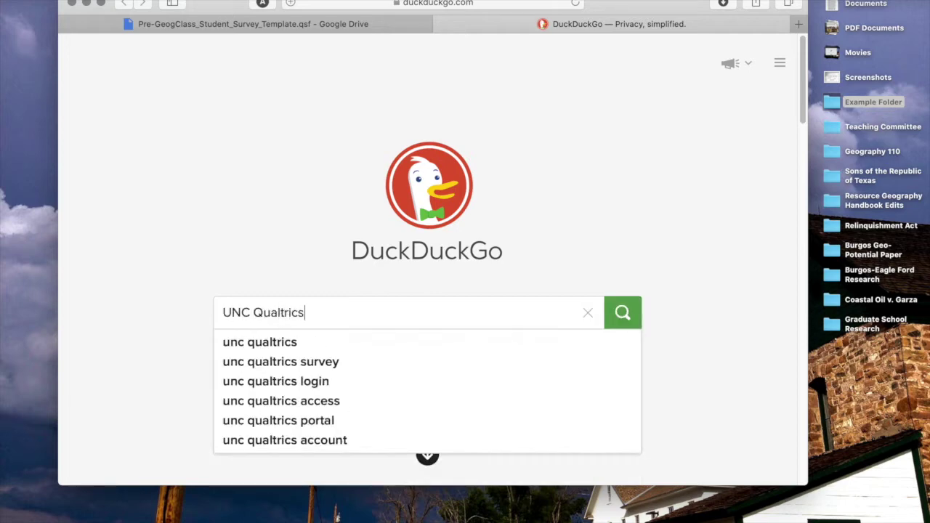
pyautogui.press('Return')
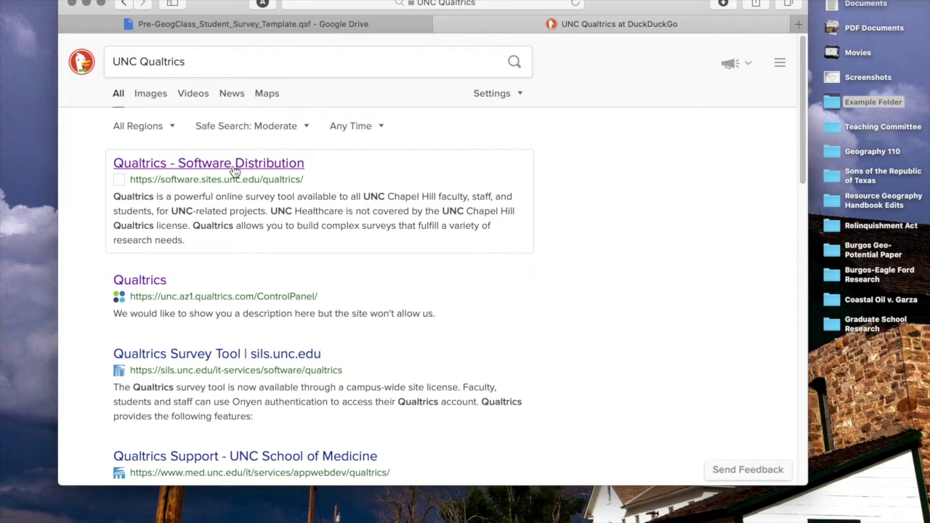
# Step: Open the "Qualtrics - Software Distribution" search result and go to the Qualtrics sign-in from that page
pyautogui.click(234, 170)
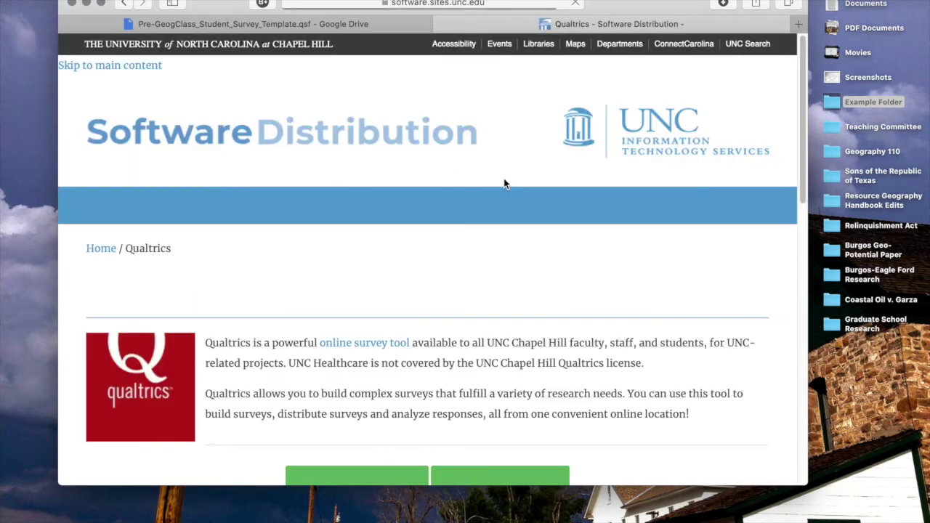
pyautogui.scroll(-2, 417, 295)
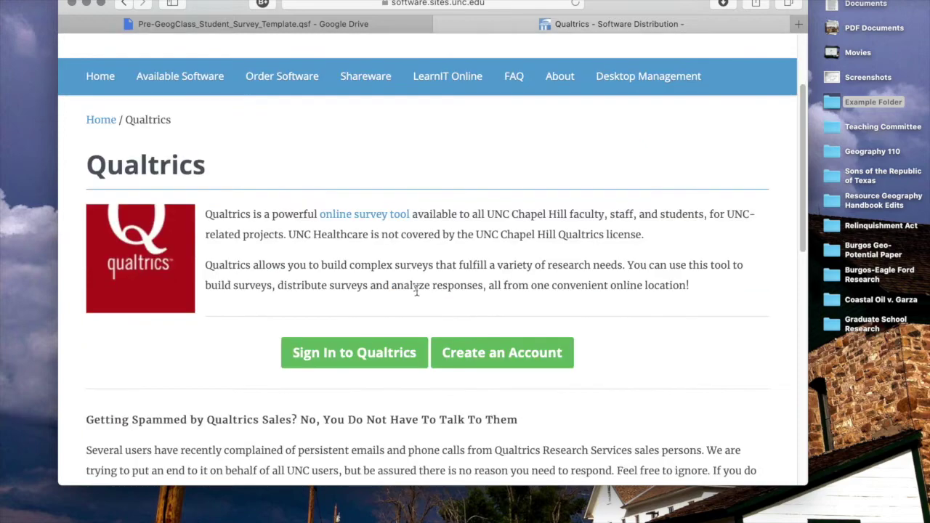
pyautogui.scroll(-4, 338, 289)
pyautogui.scroll(5, 339, 288)
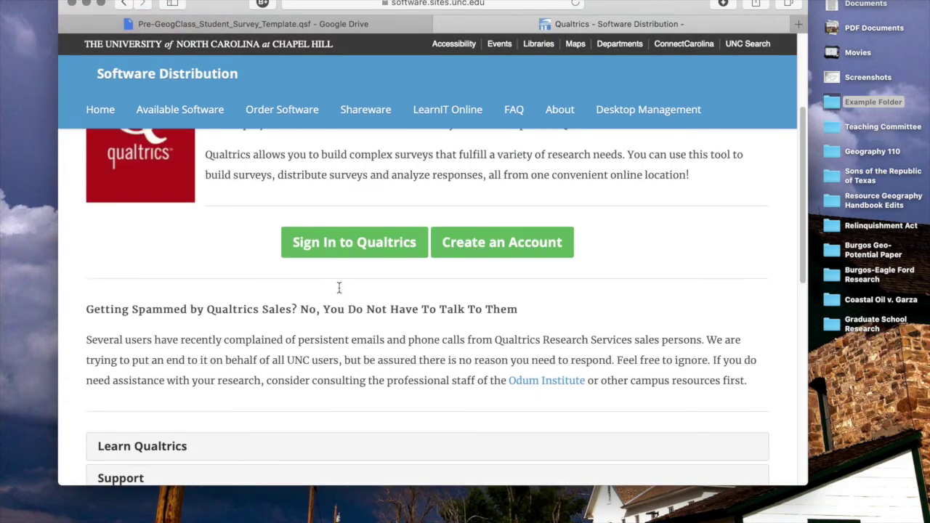
pyautogui.click(329, 357)
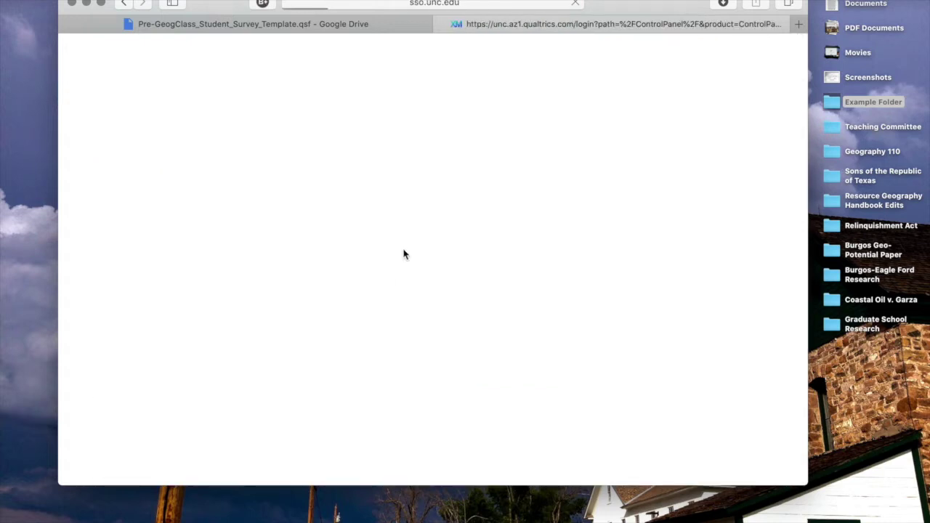
# Step: Sign in to UNC Single Sign-On with the saved user ID and account password, and authenticate with a Duo push
pyautogui.click(391, 213)
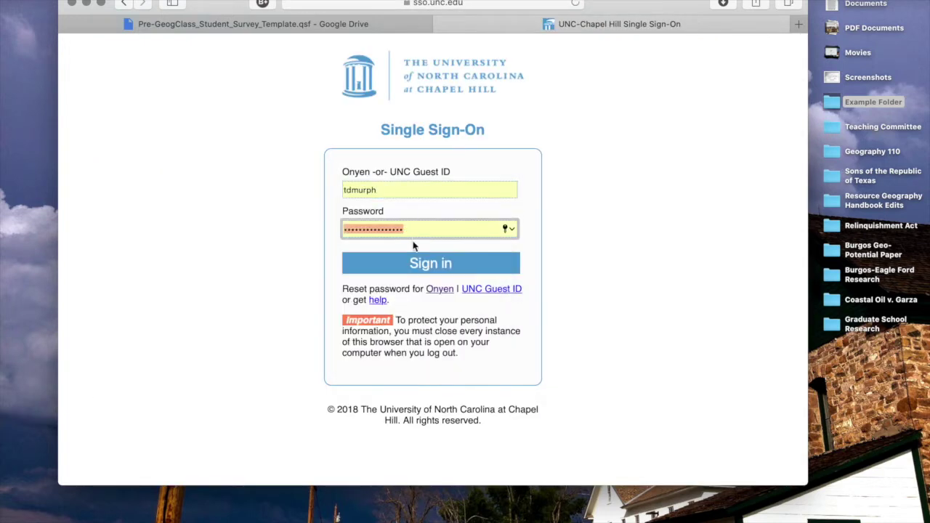
pyautogui.click(414, 273)
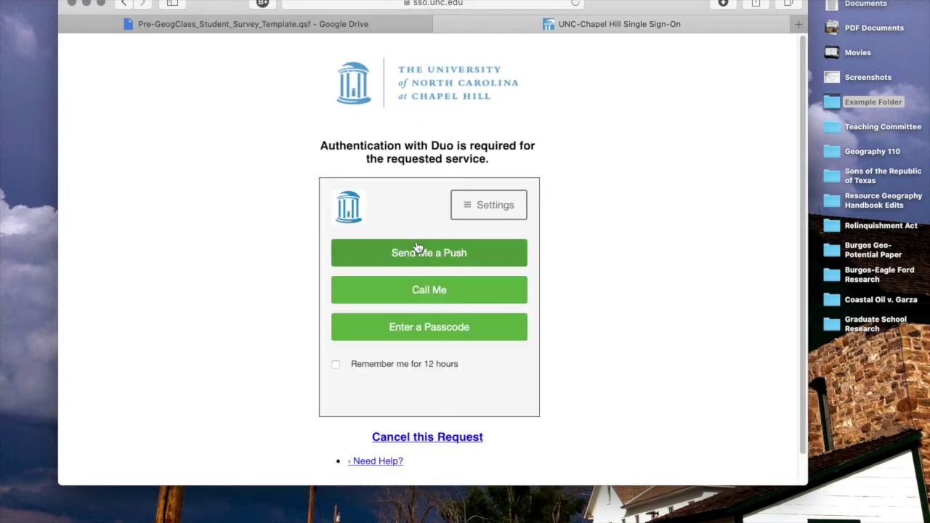
pyautogui.click(418, 249)
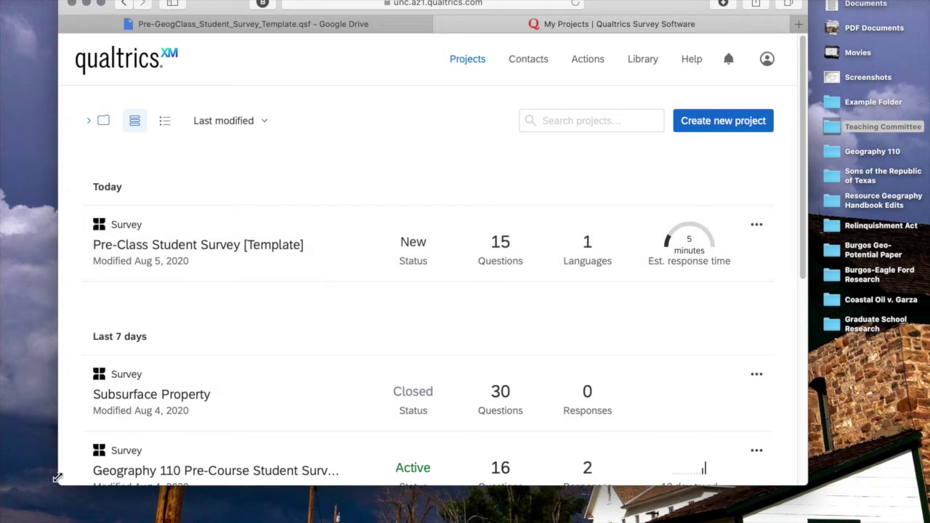
# Step: Enlarge the browser window and start a new Survey project, selecting From a File as the way to get started
pyautogui.moveTo(57, 478); pyautogui.dragTo(20, 522)
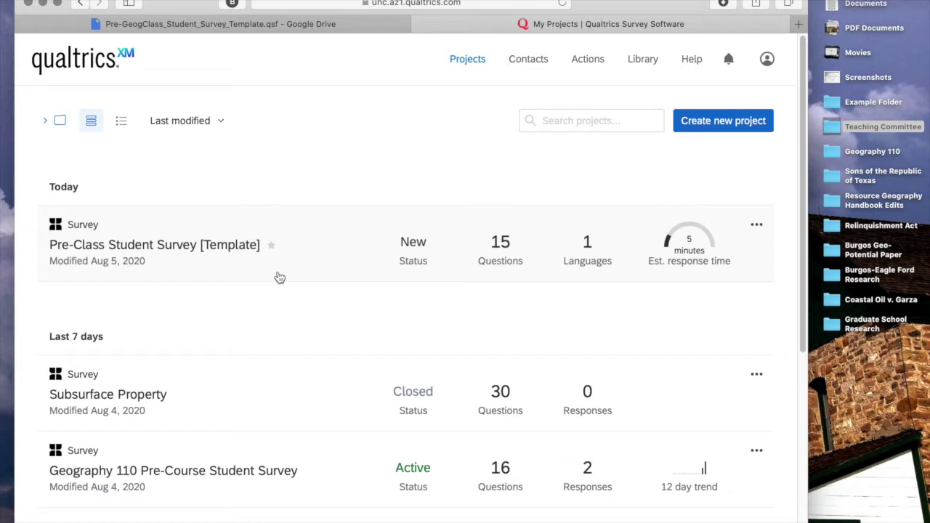
pyautogui.scroll(-5, 280, 277)
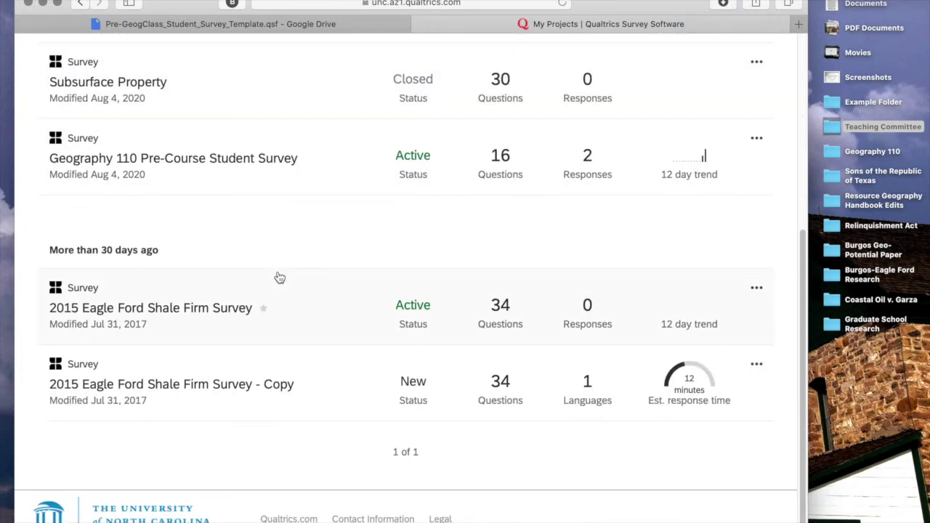
pyautogui.scroll(5, 280, 278)
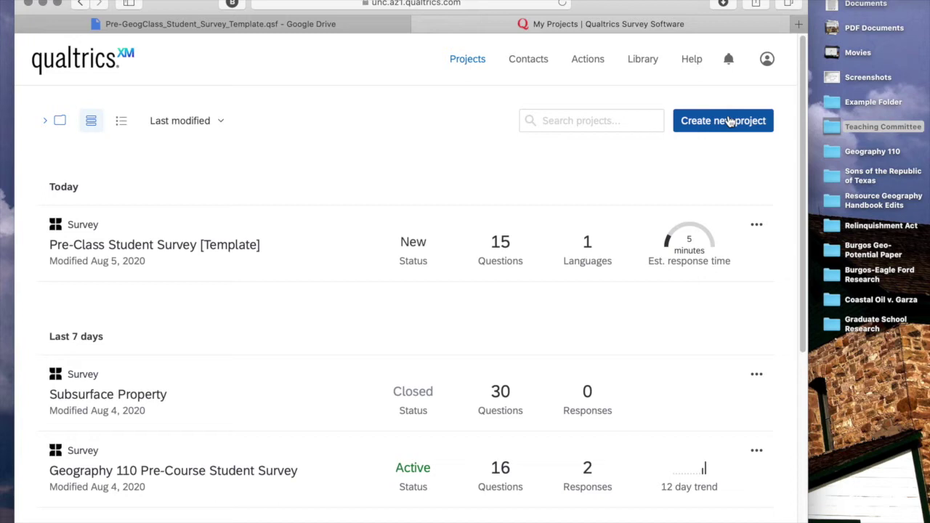
pyautogui.click(730, 121)
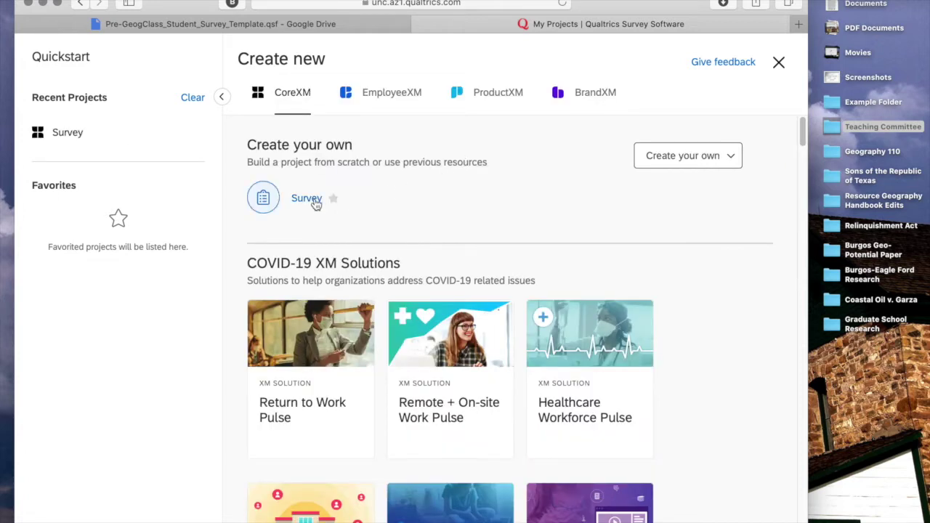
pyautogui.click(264, 201)
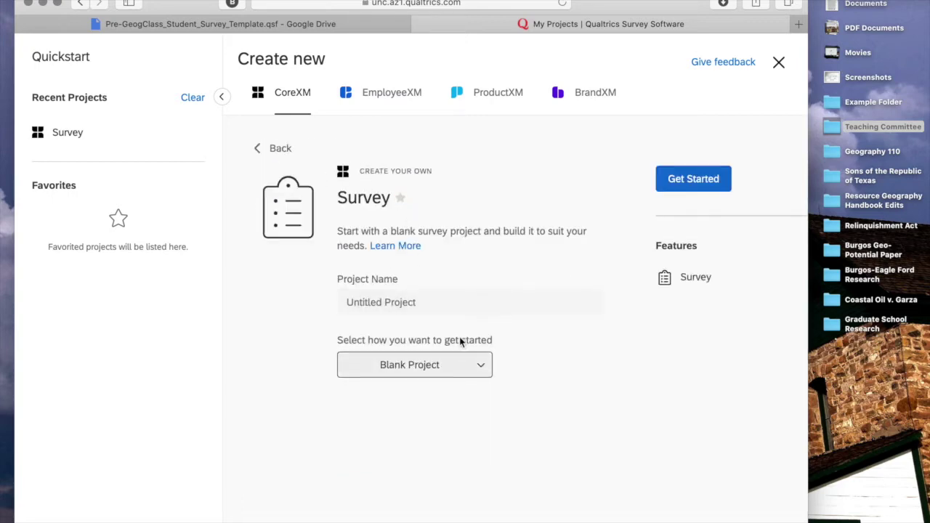
pyautogui.click(448, 367)
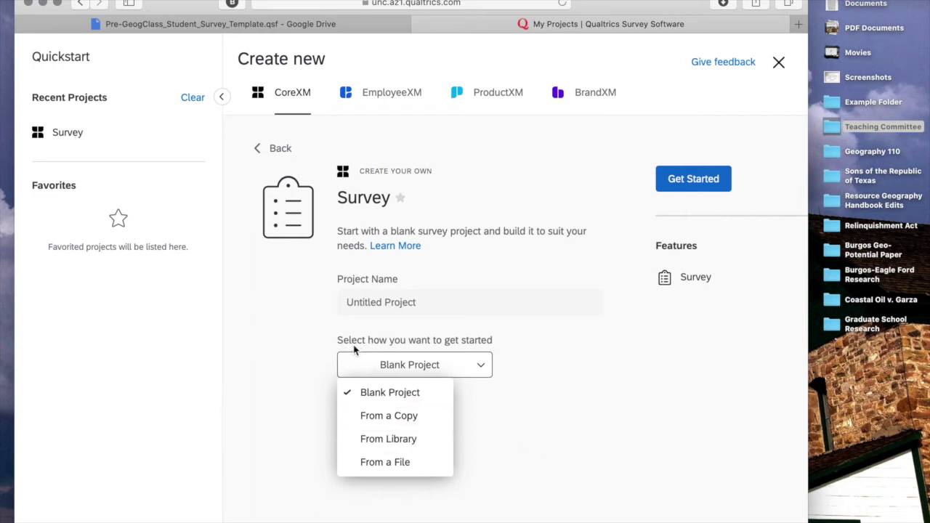
pyautogui.click(415, 468)
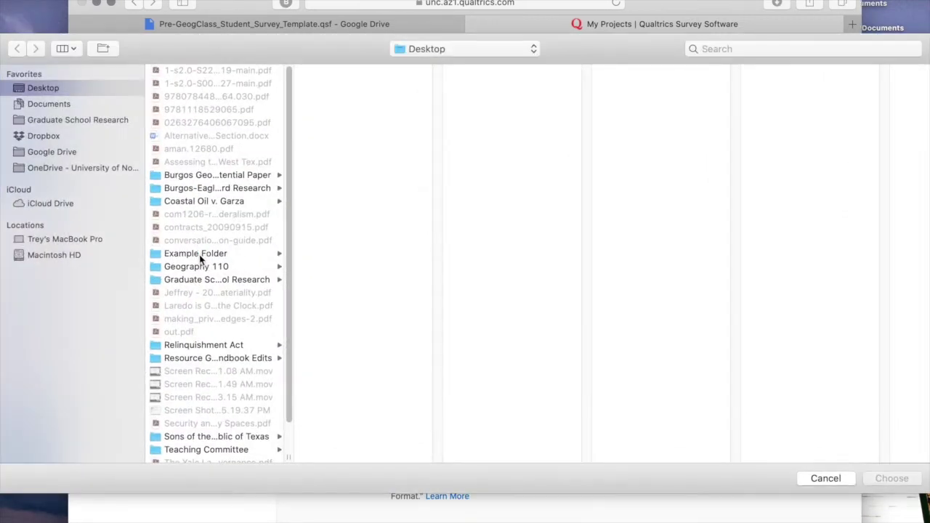
# Step: Choose Pre-GeogClass_Student_Survey_Template.qsf from Example Folder as the survey file and create the project from it
pyautogui.click(208, 253)
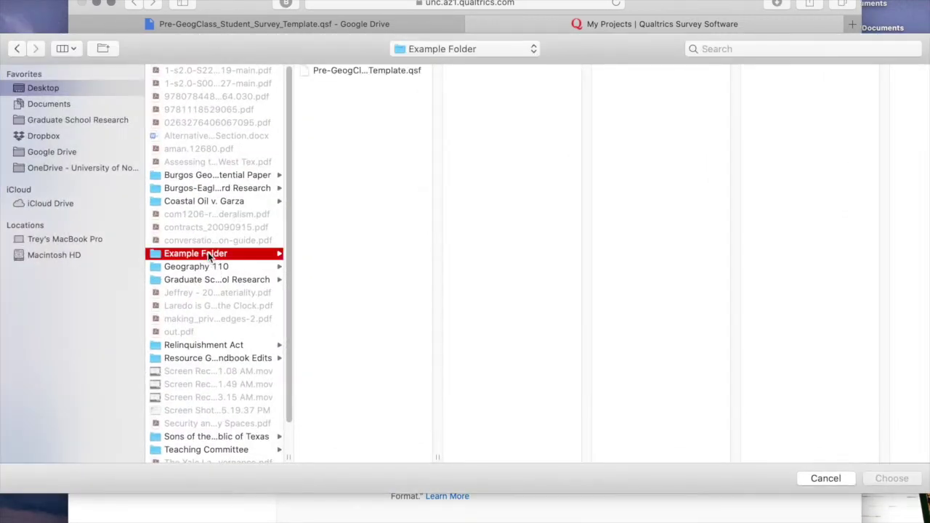
pyautogui.click(371, 70)
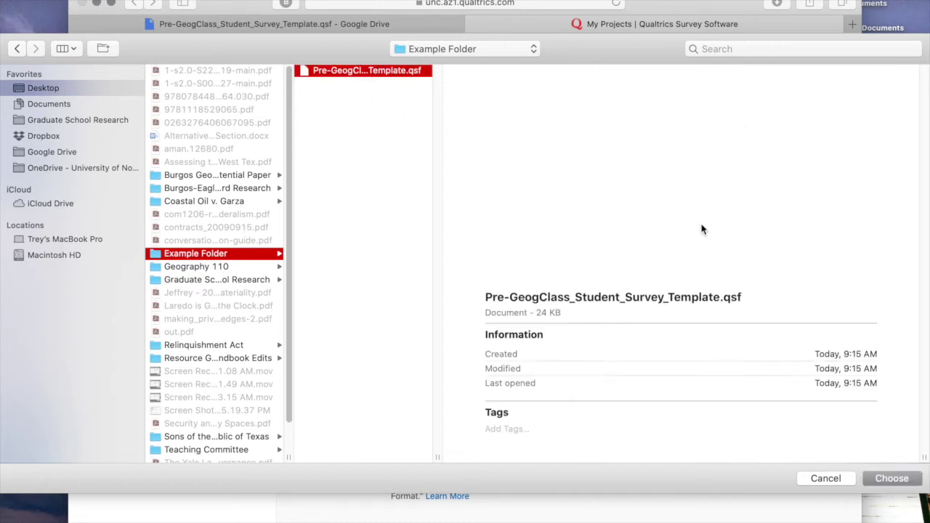
pyautogui.click(892, 479)
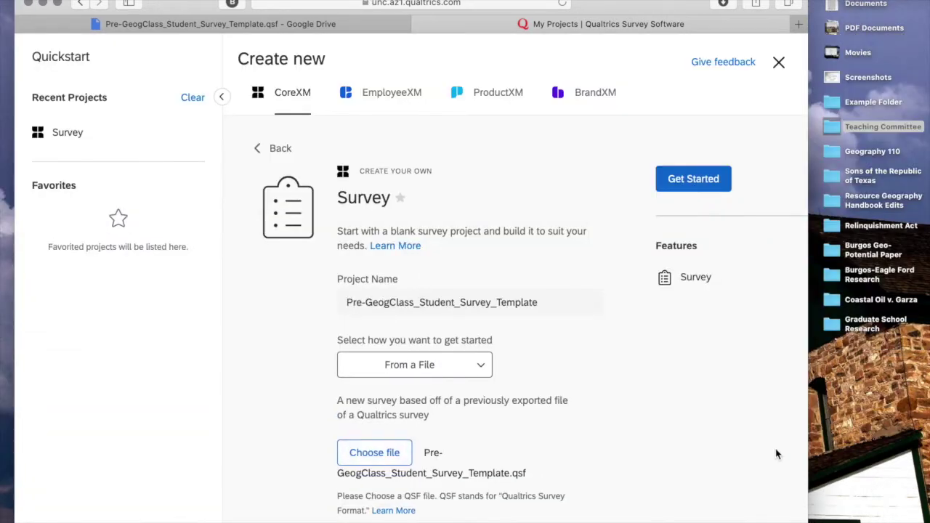
pyautogui.click(693, 182)
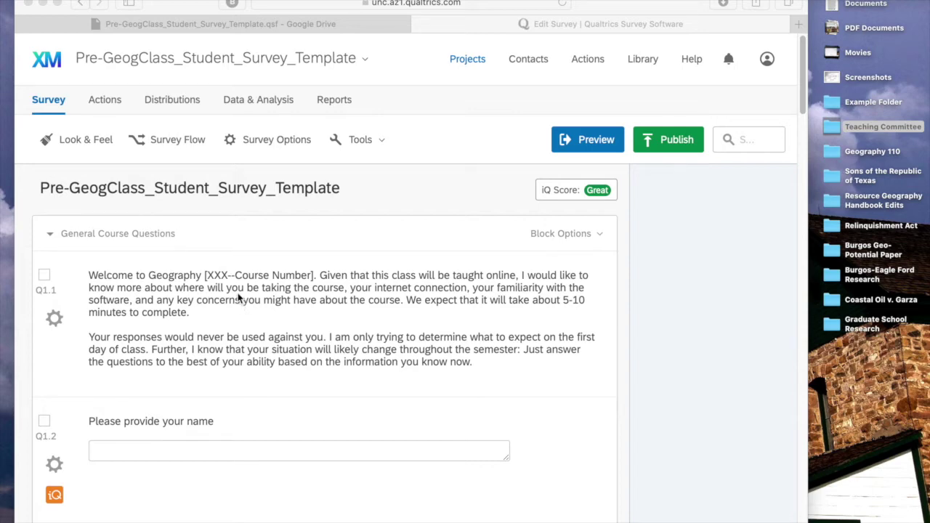
# Step: Replace the bracketed course number placeholder in the Q1.1 welcome text with 110, so it reads "Welcome to Geography 110."
pyautogui.scroll(-2, 238, 298)
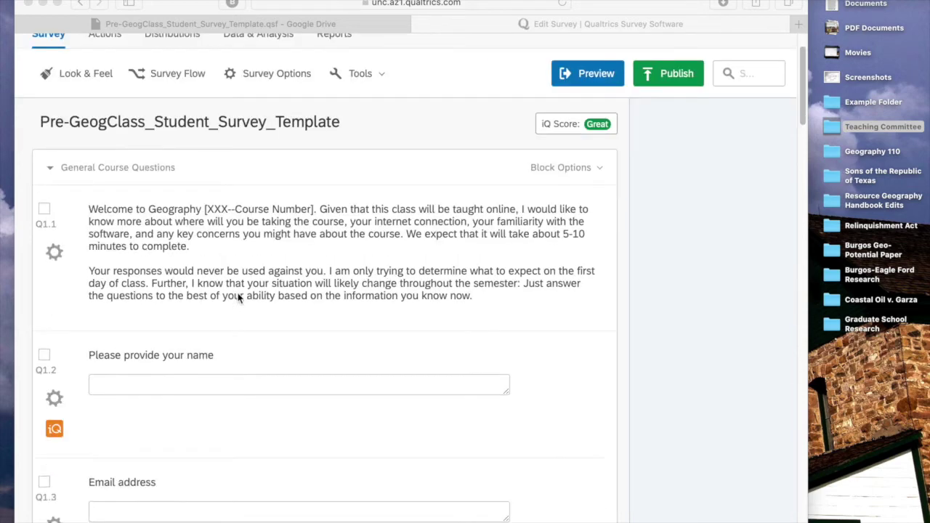
pyautogui.click(247, 223)
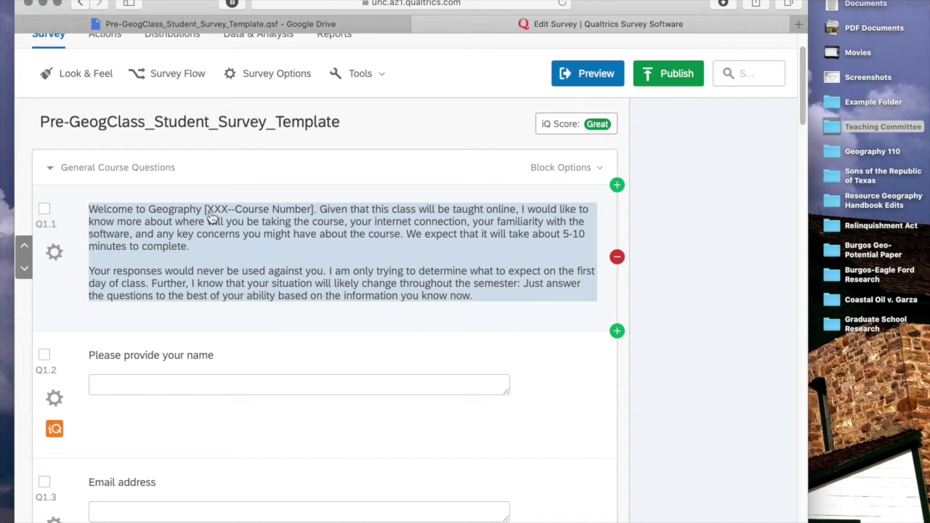
pyautogui.click(208, 215)
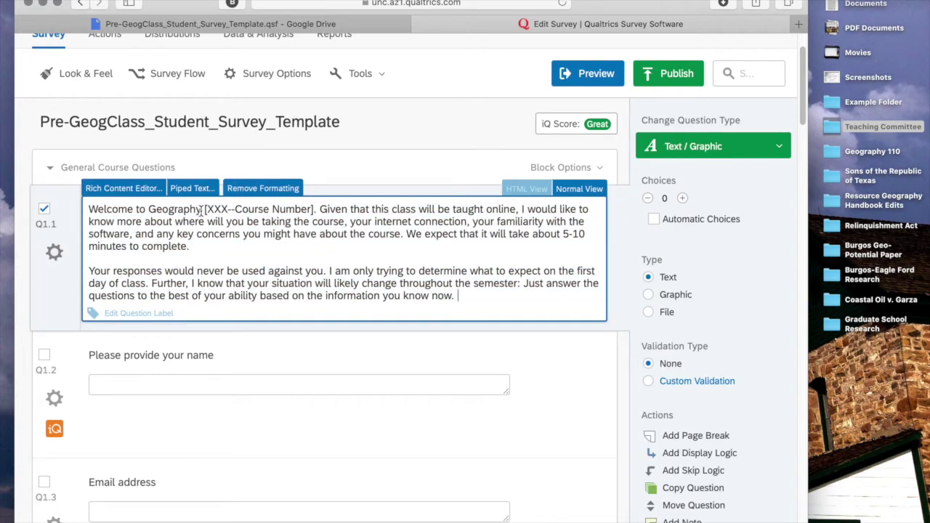
pyautogui.moveTo(209, 209); pyautogui.dragTo(313, 210)
pyautogui.press('BackSpace')
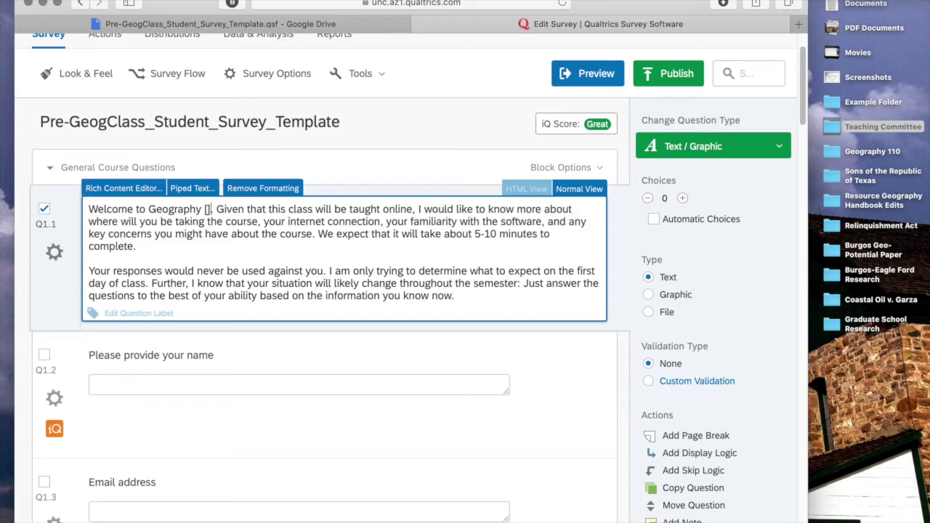
pyautogui.press('BackSpace')
pyautogui.press('Delete')
pyautogui.press('Delete')
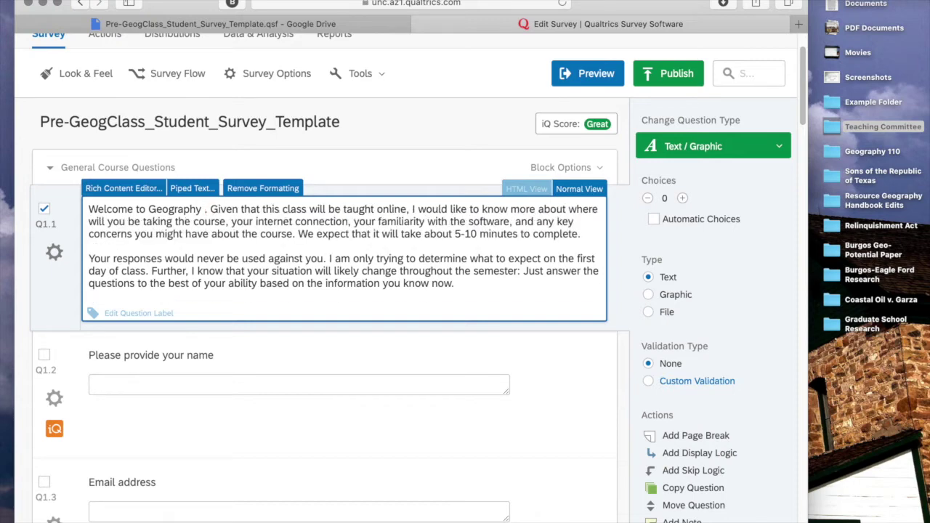
pyautogui.write('110')
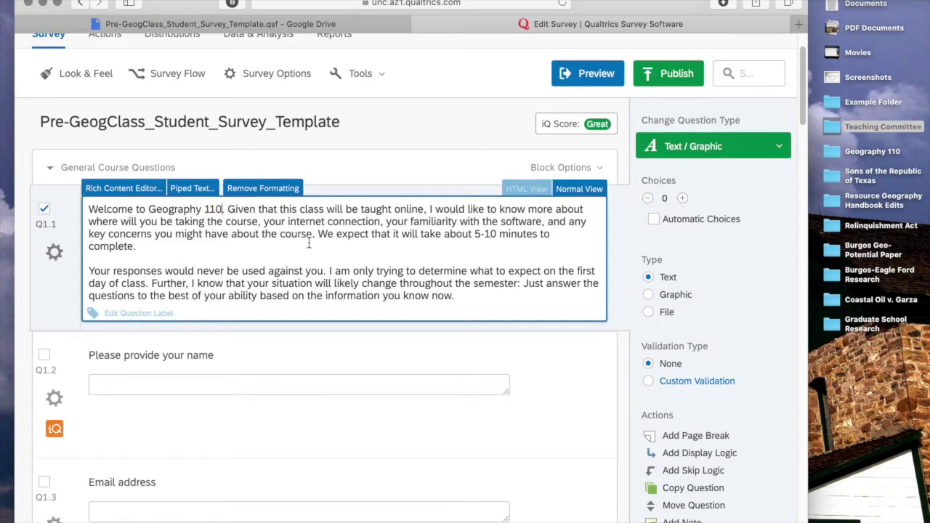
pyautogui.click(307, 233)
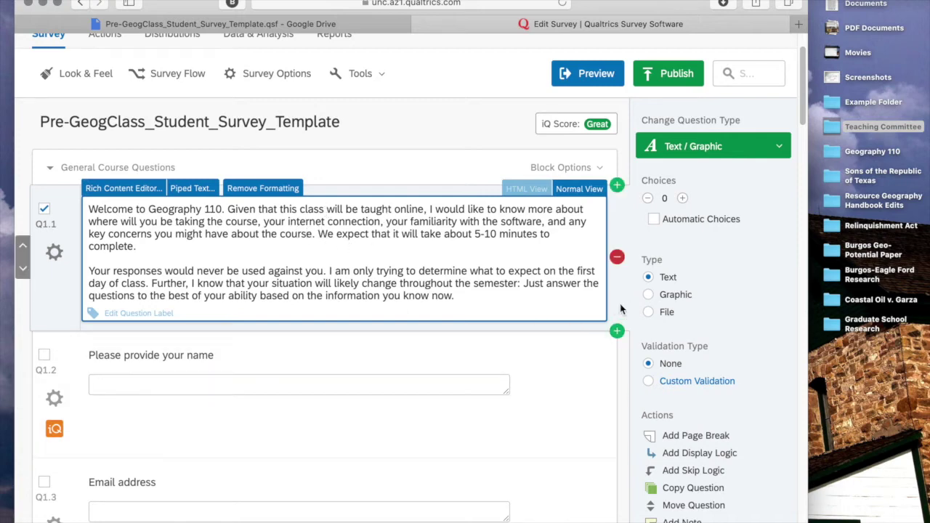
pyautogui.click(45, 318)
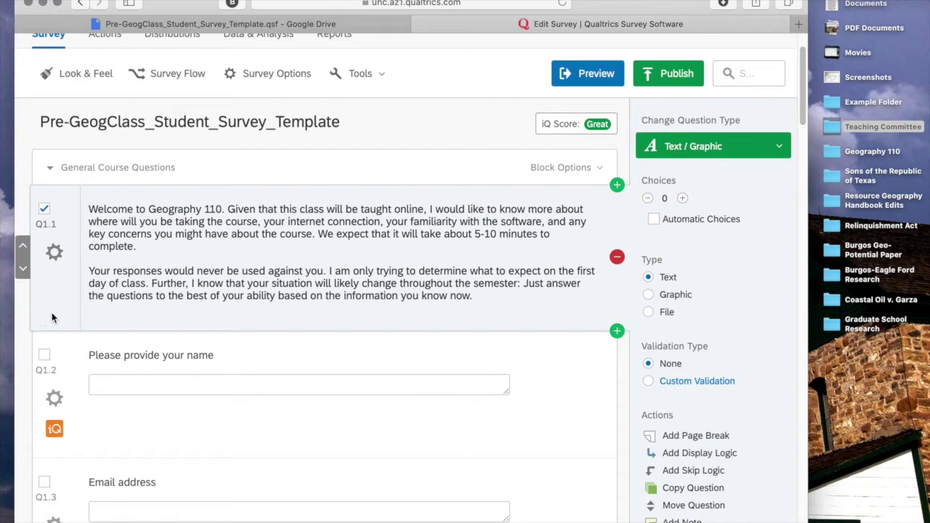
pyautogui.tripleClick(253, 296)
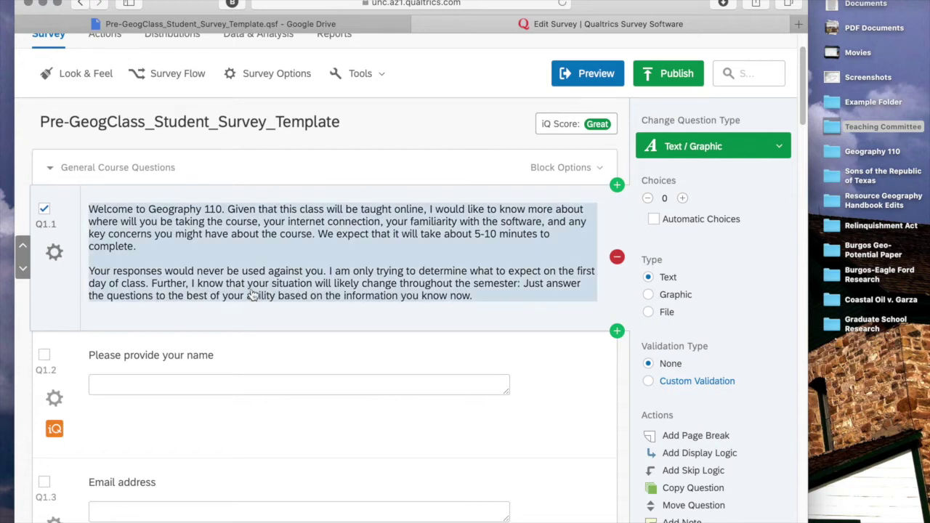
# Step: Try adding a single-line Text Entry question worded "PID" below the Email address question, and delete that question again
pyautogui.scroll(-2, 265, 299)
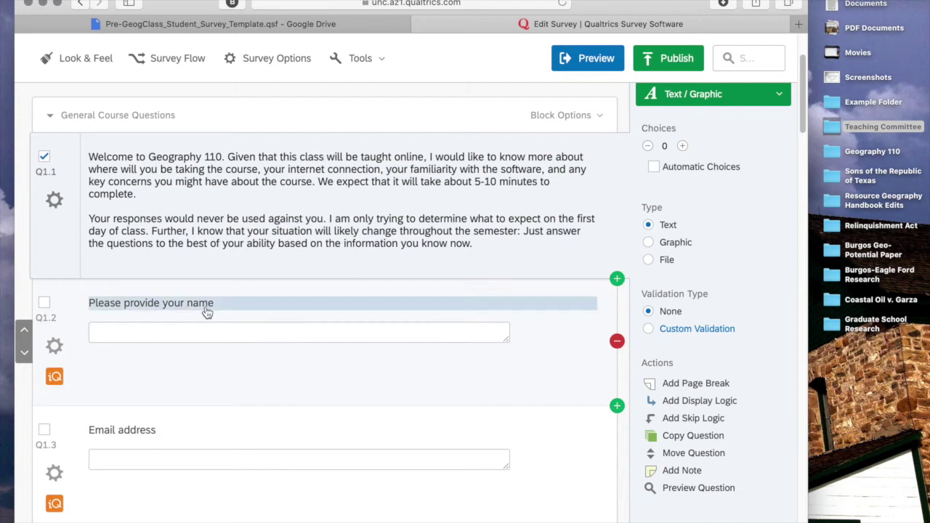
pyautogui.scroll(-1, 193, 310)
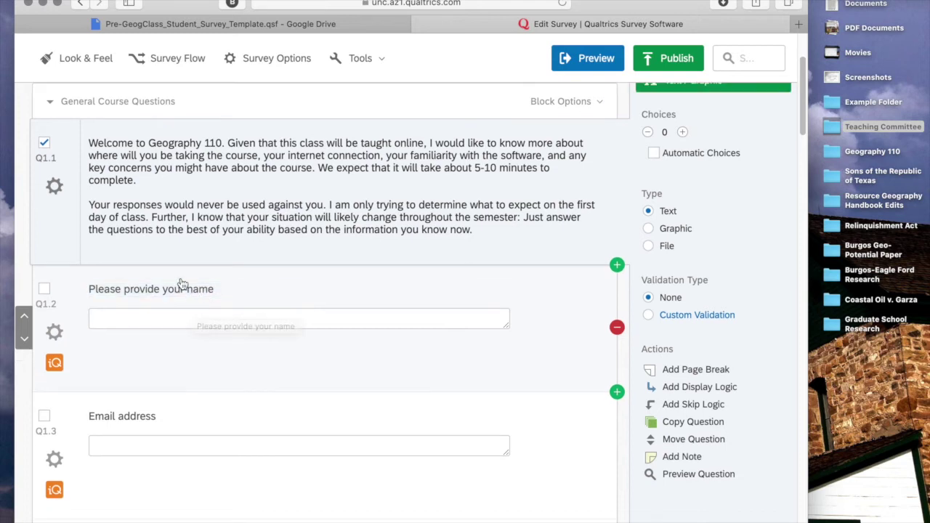
pyautogui.scroll(-1, 187, 361)
pyautogui.scroll(-2, 187, 361)
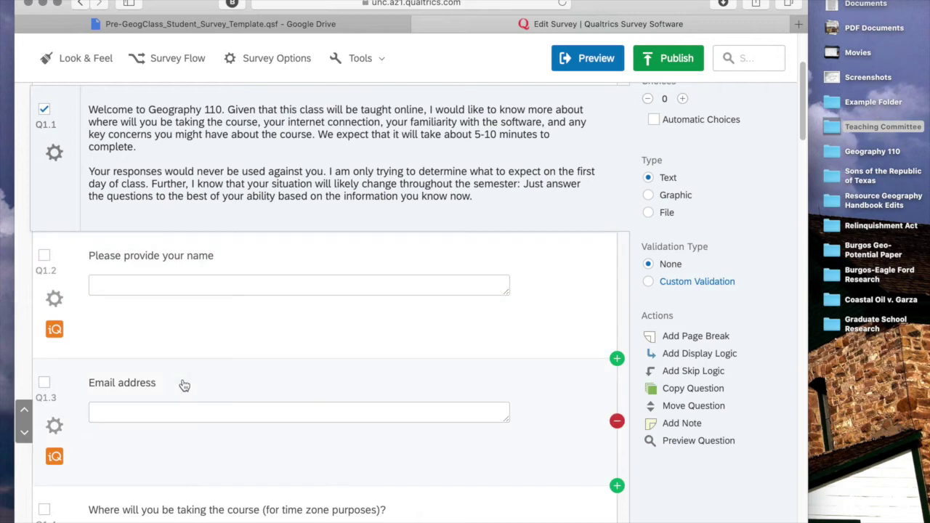
pyautogui.click(617, 486)
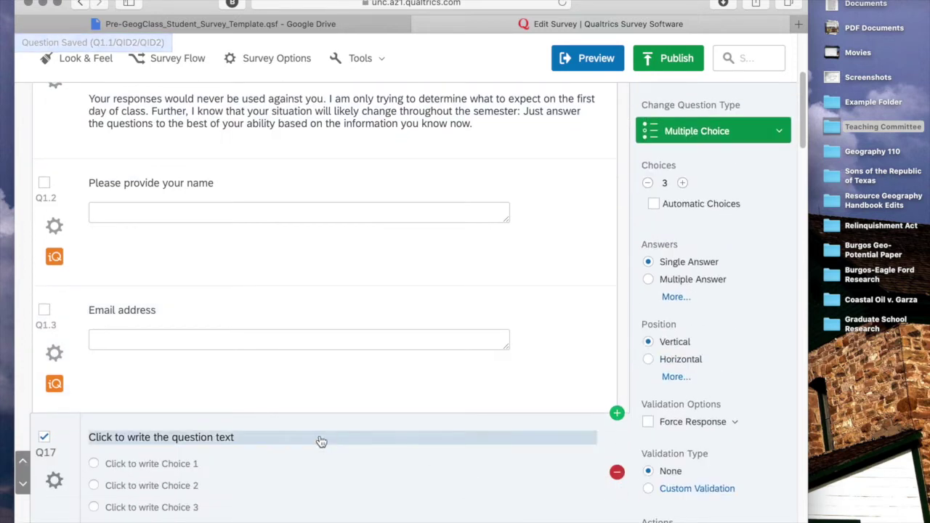
pyautogui.click(731, 129)
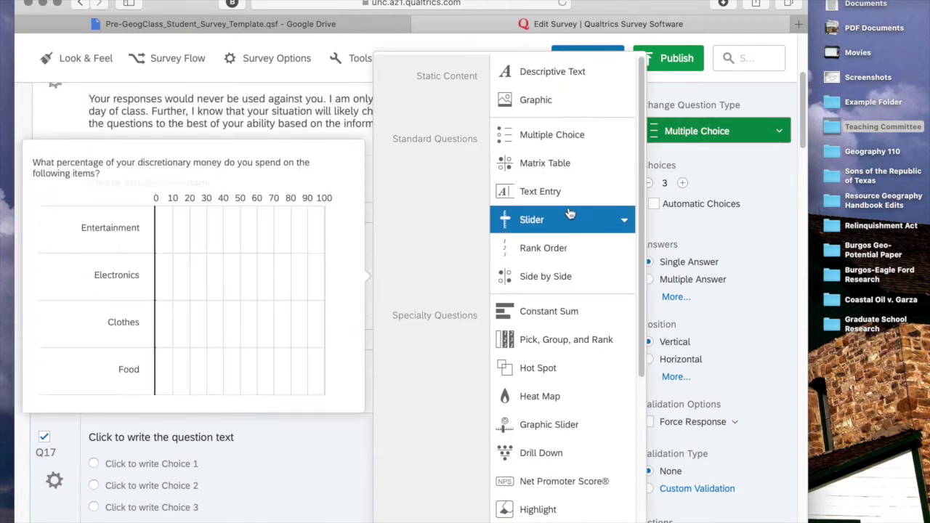
pyautogui.click(589, 191)
pyautogui.click(246, 440)
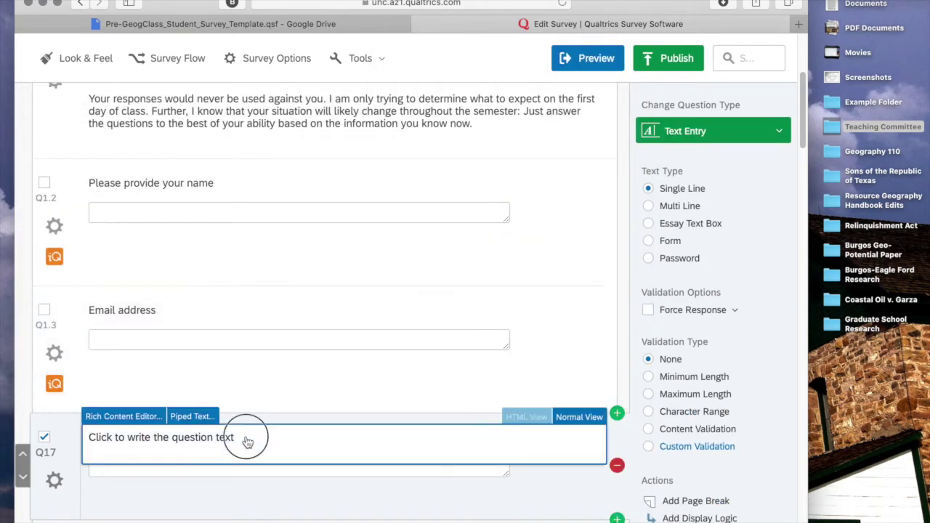
pyautogui.write('PID')
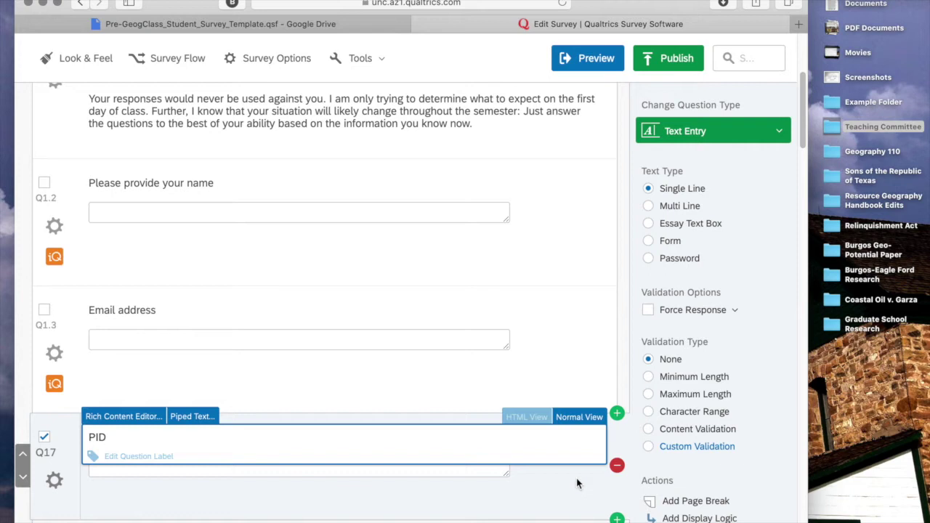
pyautogui.click(617, 466)
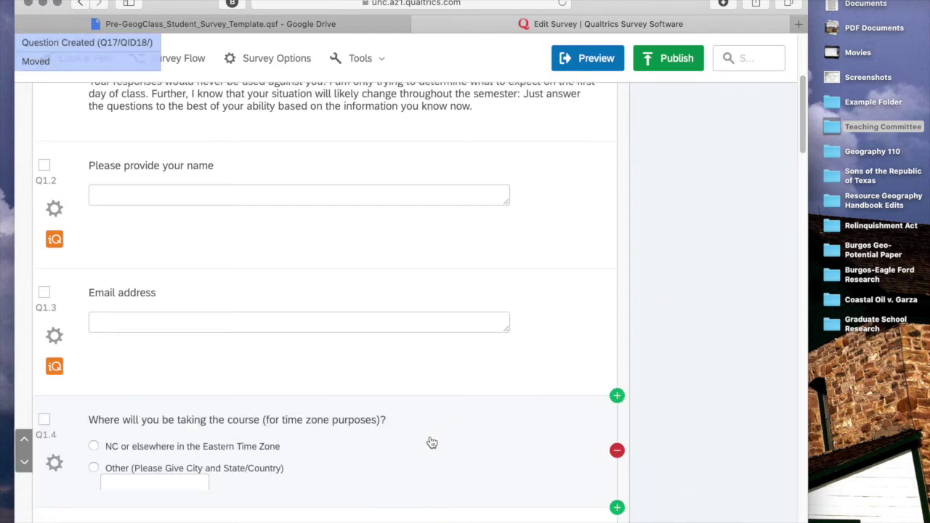
# Step: Review the General Course Questions on where students will take the course and the physical location for accessing course content
pyautogui.scroll(-1, 320, 381)
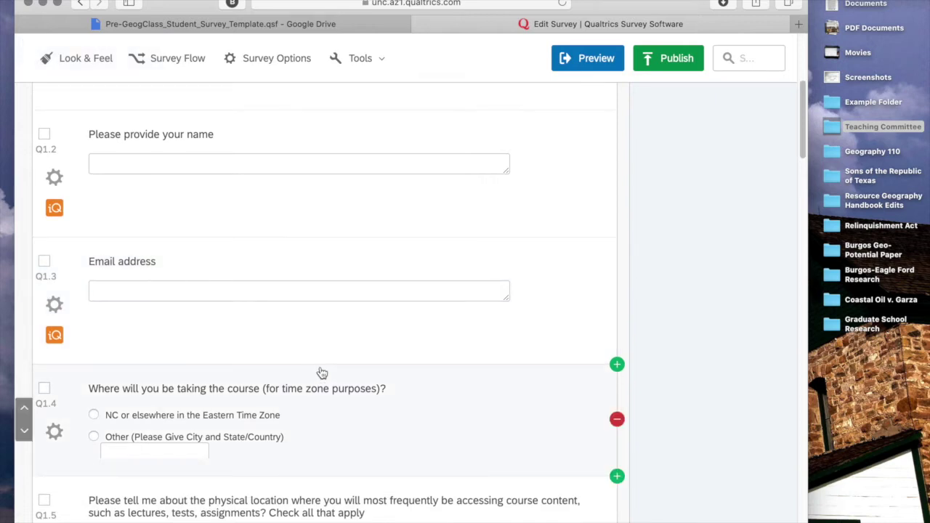
pyautogui.scroll(-3, 323, 373)
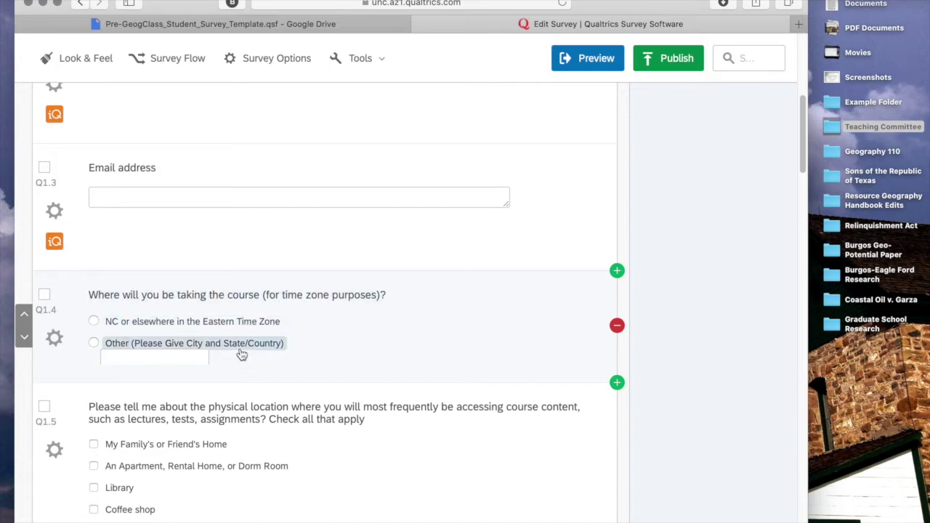
pyautogui.scroll(-1, 242, 355)
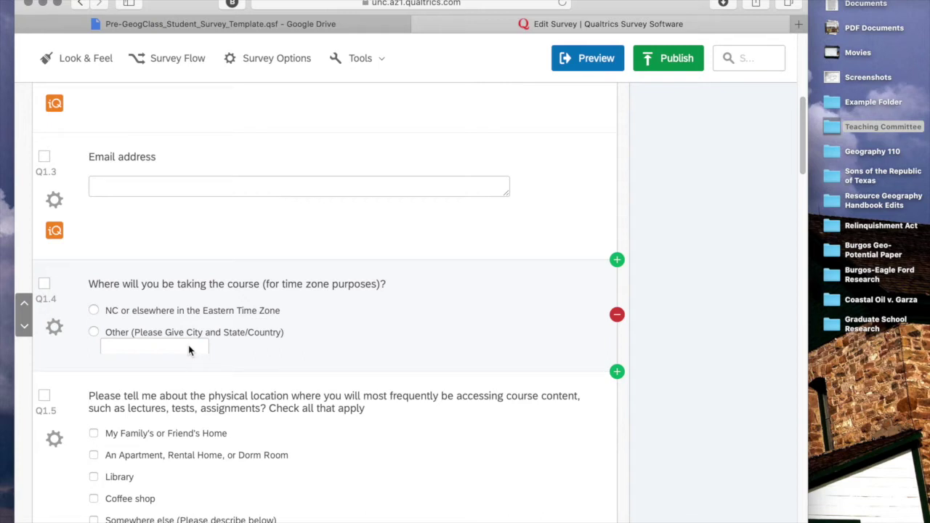
pyautogui.scroll(-2, 187, 351)
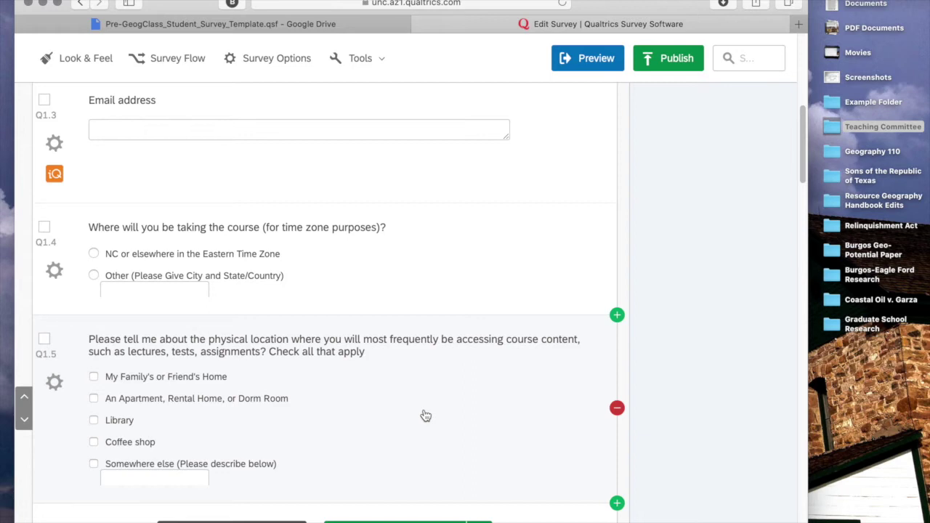
pyautogui.scroll(-1, 426, 416)
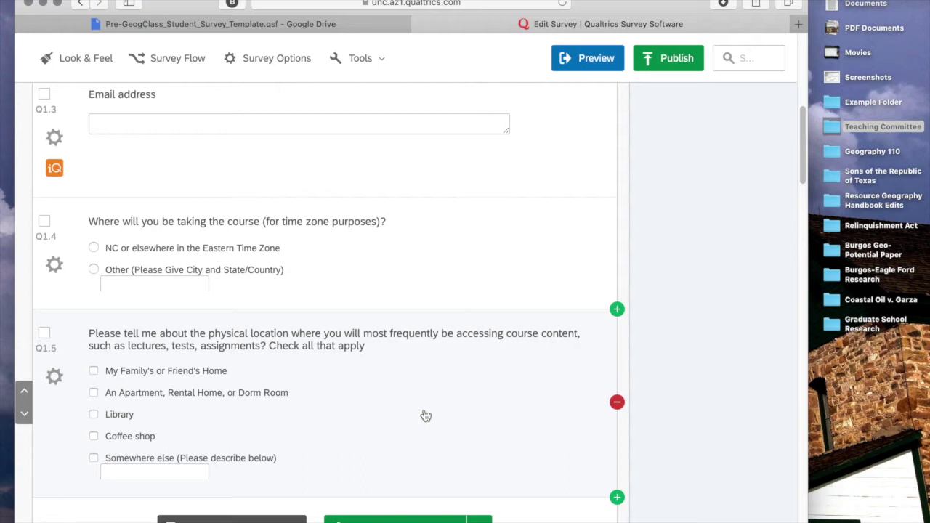
pyautogui.scroll(-1, 426, 415)
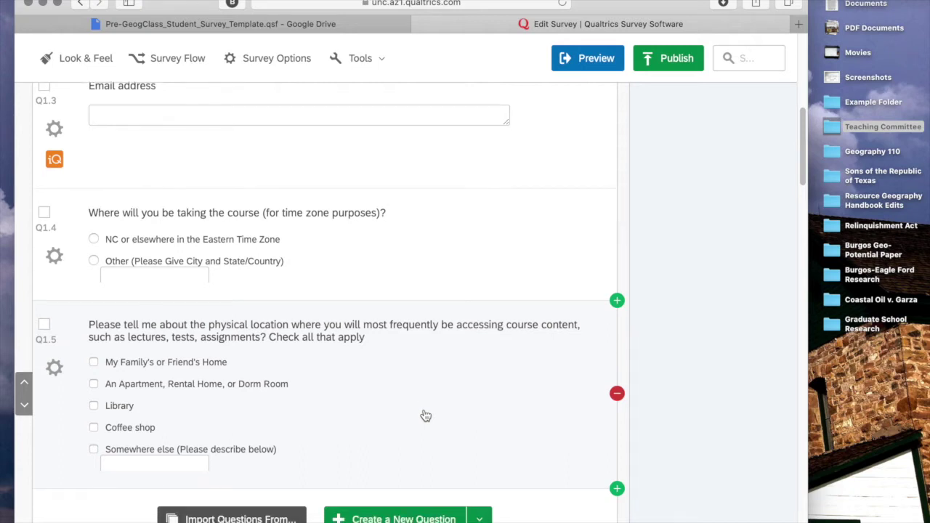
pyautogui.scroll(-5, 426, 416)
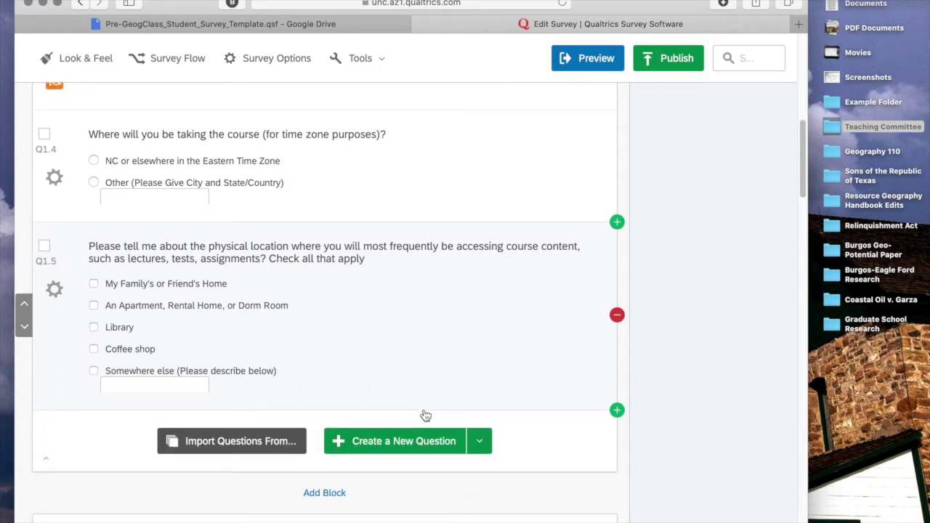
# Step: Review the Technology and Internet questions on internet strength and the sort of internet students will mostly use
pyautogui.scroll(-10, 426, 415)
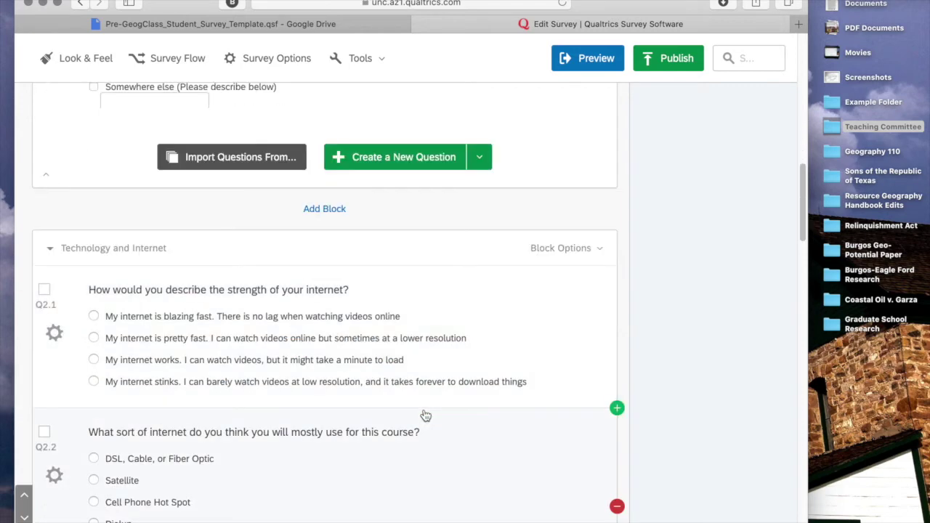
pyautogui.scroll(-1, 426, 416)
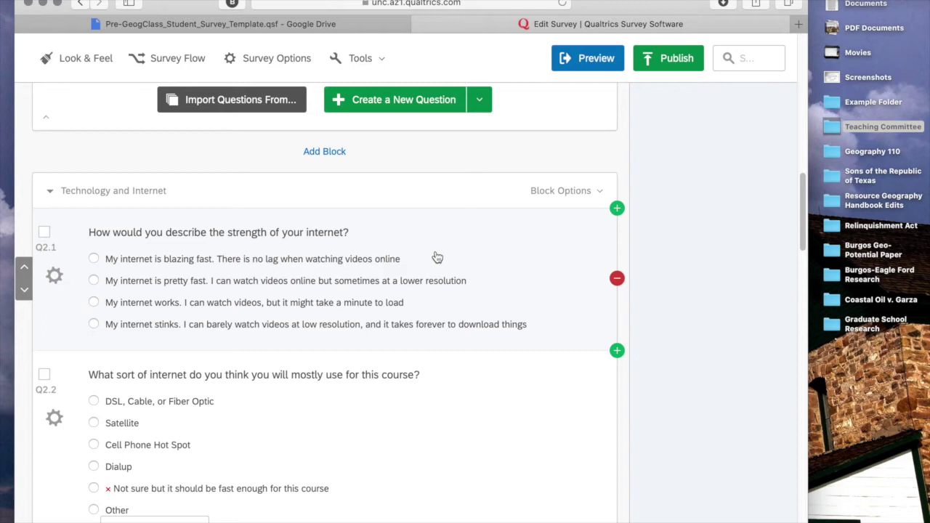
pyautogui.scroll(-1, 437, 257)
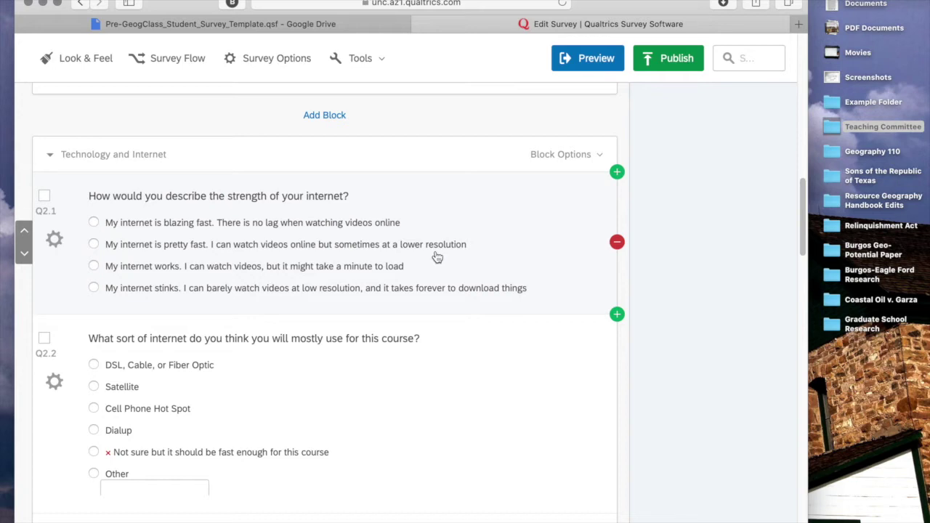
pyautogui.scroll(-1, 437, 257)
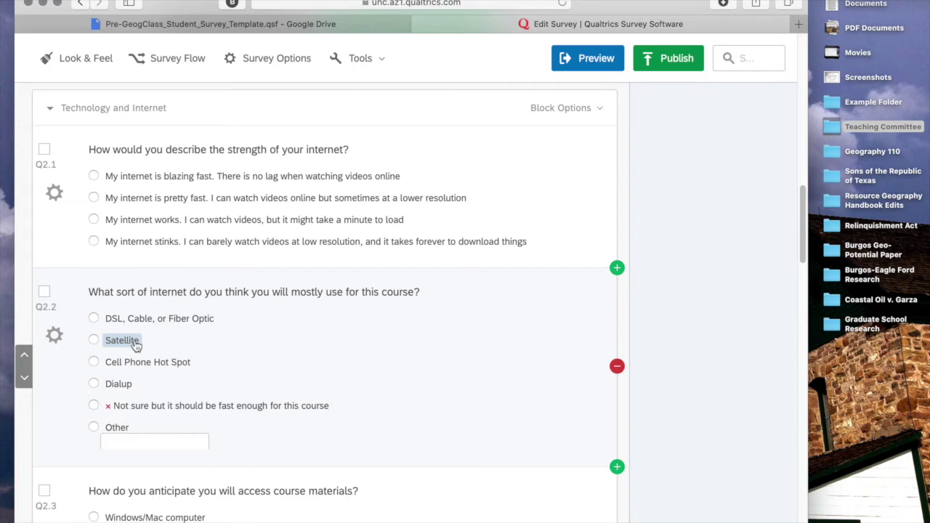
pyautogui.scroll(-1, 135, 346)
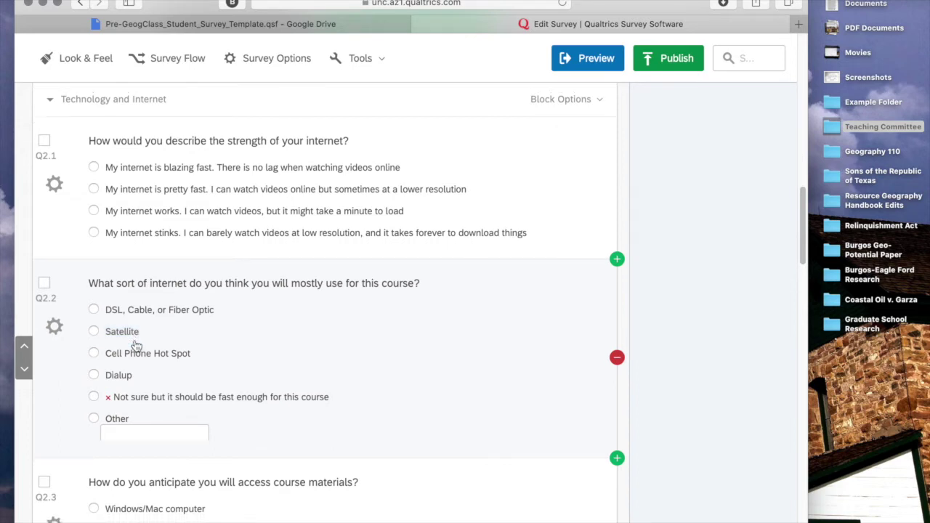
pyautogui.scroll(-5, 136, 346)
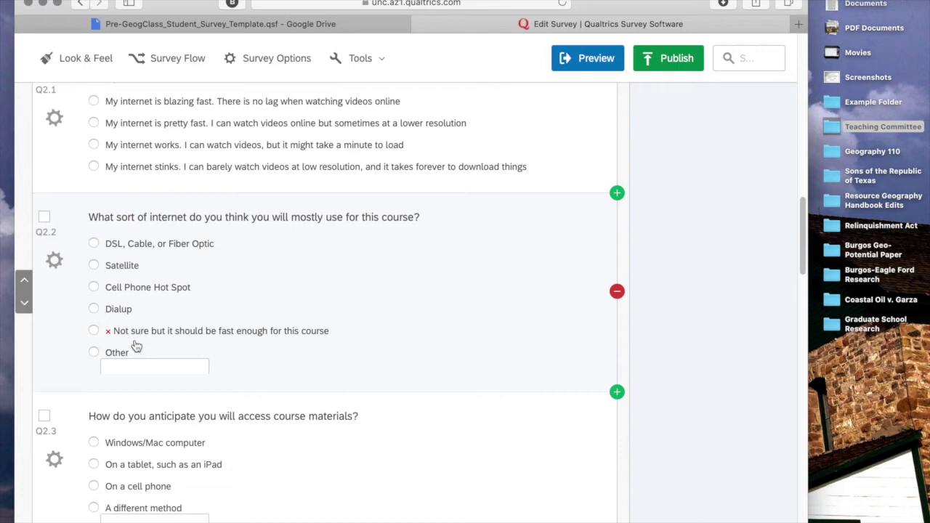
# Step: Review the Technology and Internet questions on access device, device ownership, relationship to technology, and synchronous lecture attendance
pyautogui.scroll(-8, 135, 346)
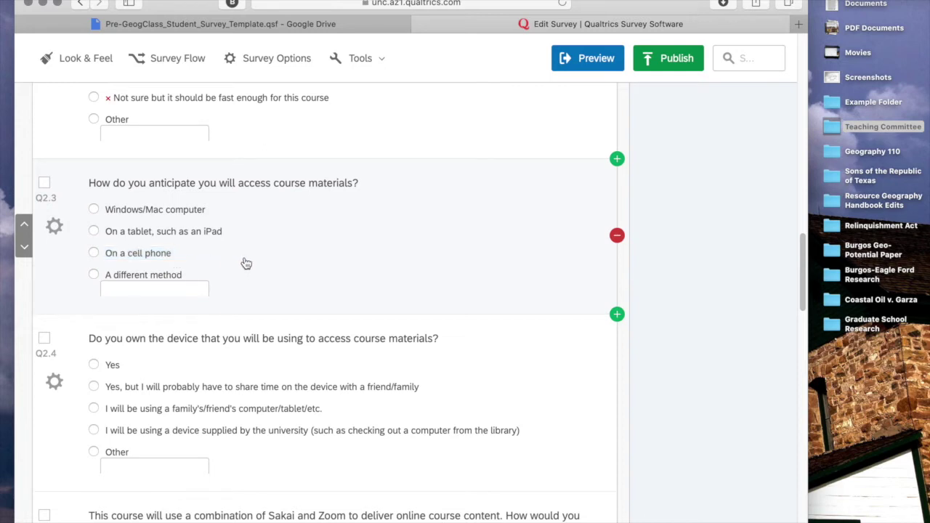
pyautogui.scroll(-1, 247, 263)
pyautogui.scroll(-5, 247, 264)
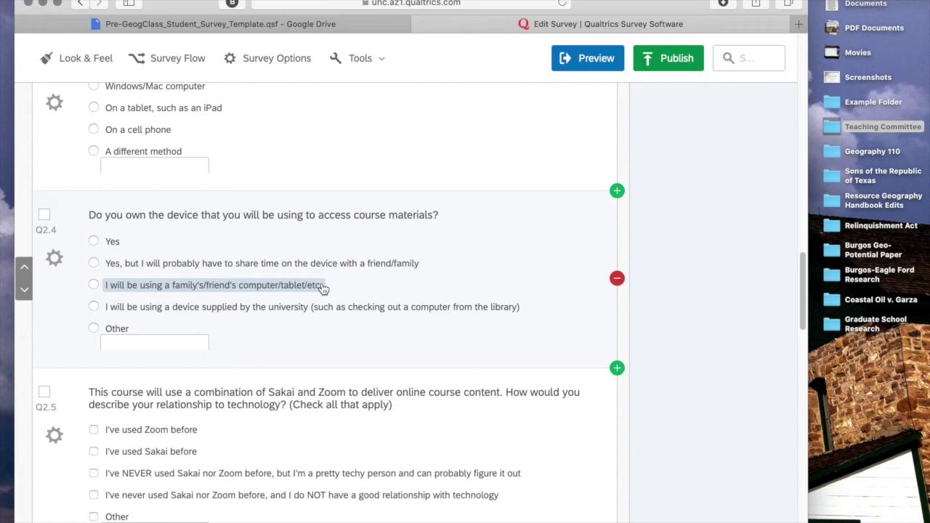
pyautogui.scroll(-1, 449, 287)
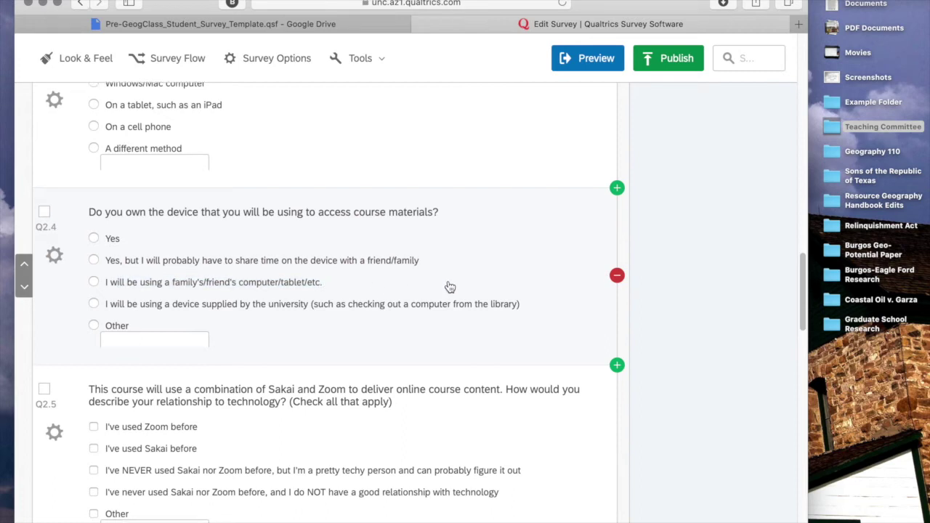
pyautogui.scroll(-1, 450, 287)
pyautogui.scroll(-3, 450, 284)
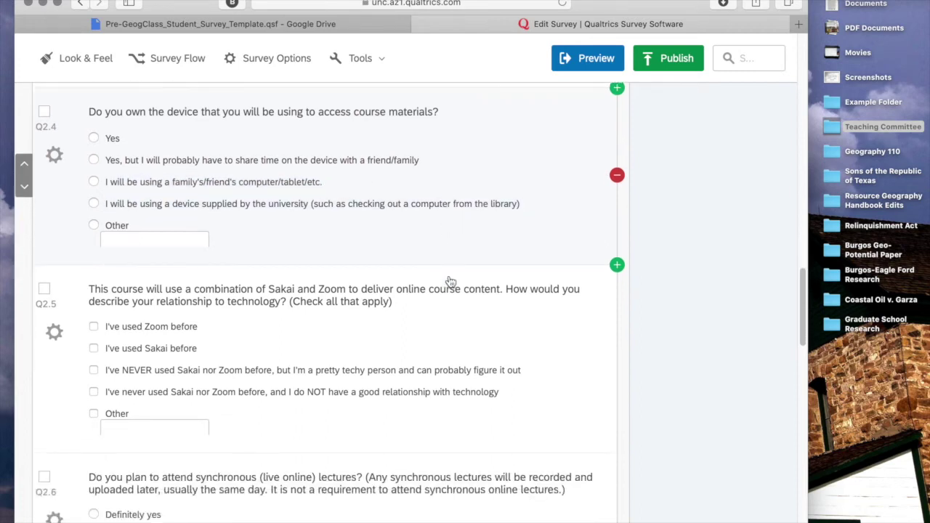
pyautogui.scroll(-3, 450, 282)
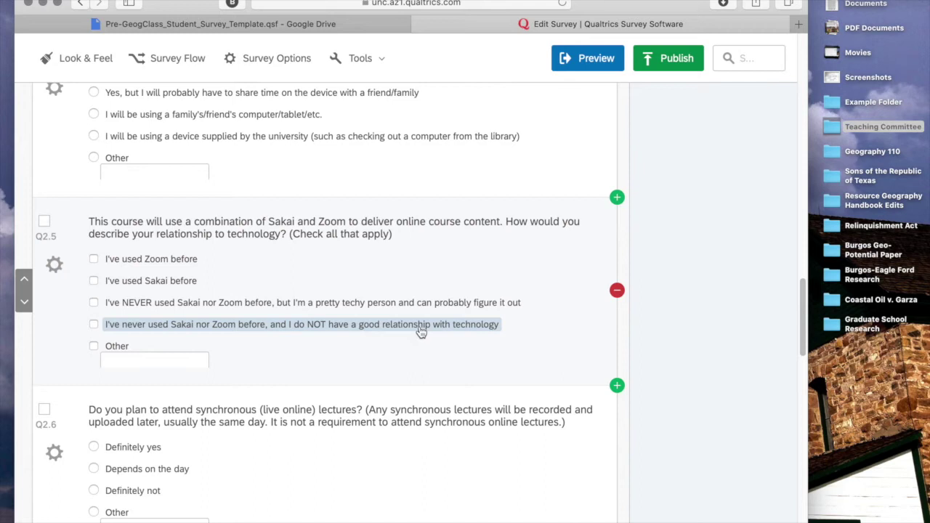
pyautogui.scroll(-1, 421, 332)
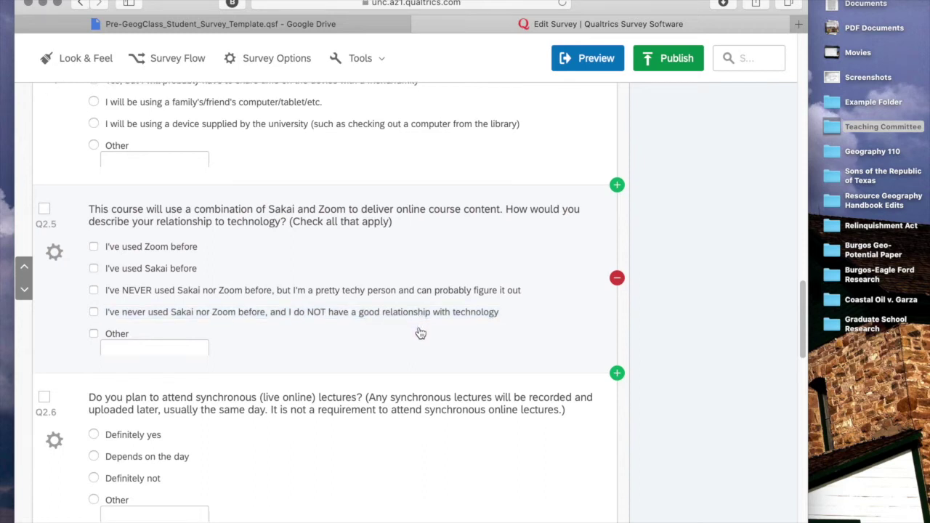
pyautogui.scroll(-5, 420, 332)
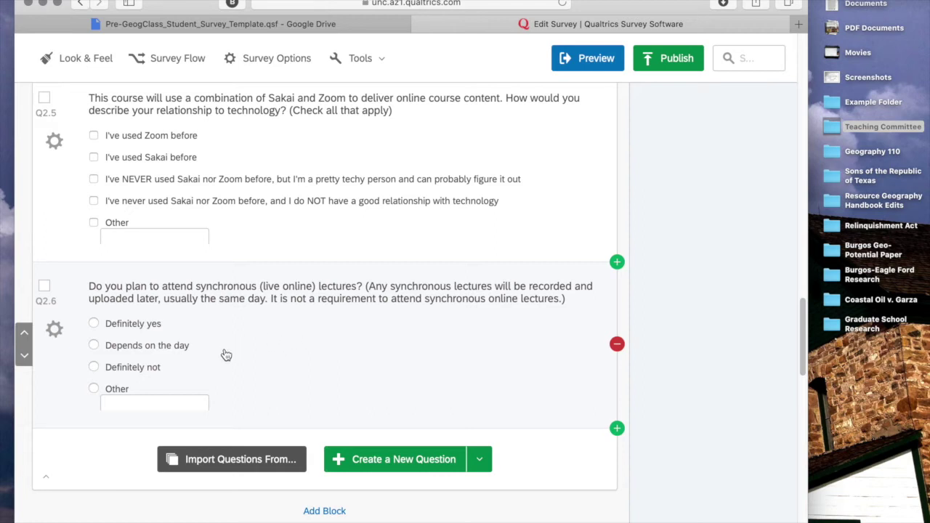
# Step: Review the two Course Information questions on what students look forward to and are most concerned about
pyautogui.scroll(-5, 226, 354)
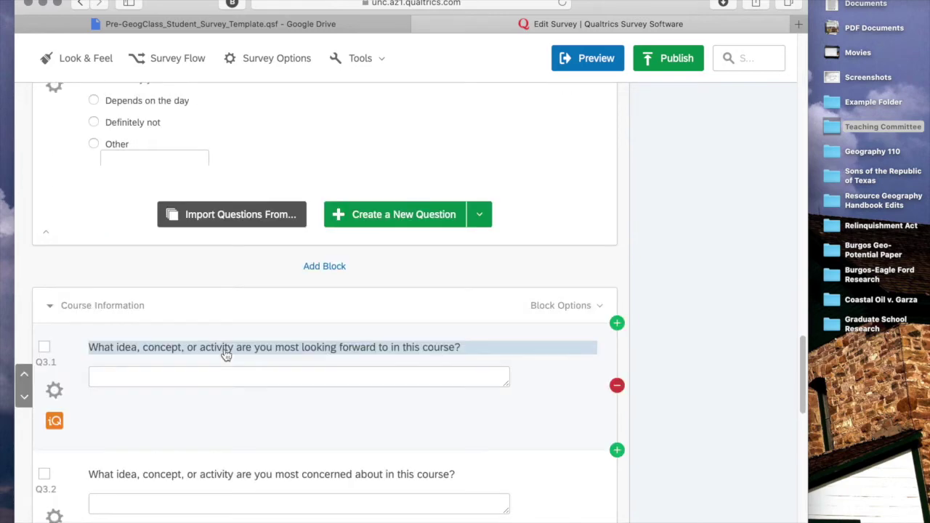
pyautogui.scroll(-3, 227, 355)
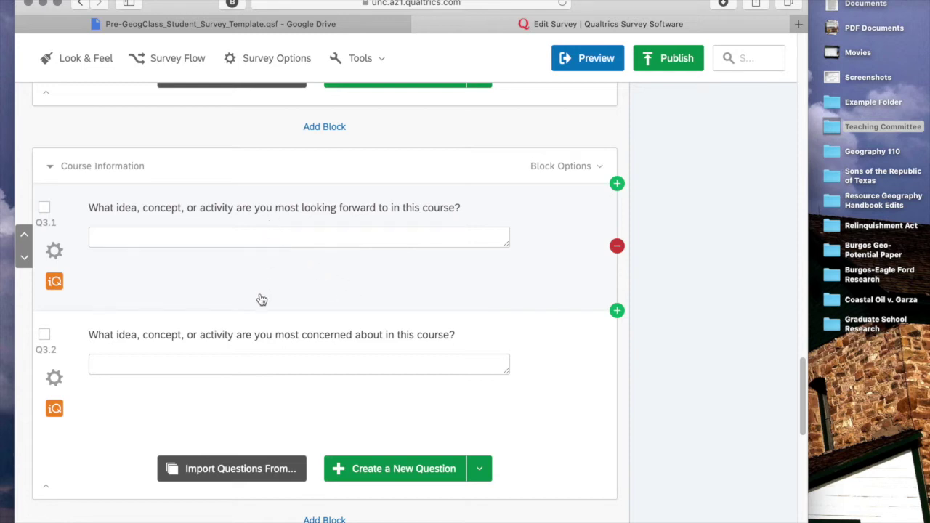
pyautogui.scroll(-10, 261, 339)
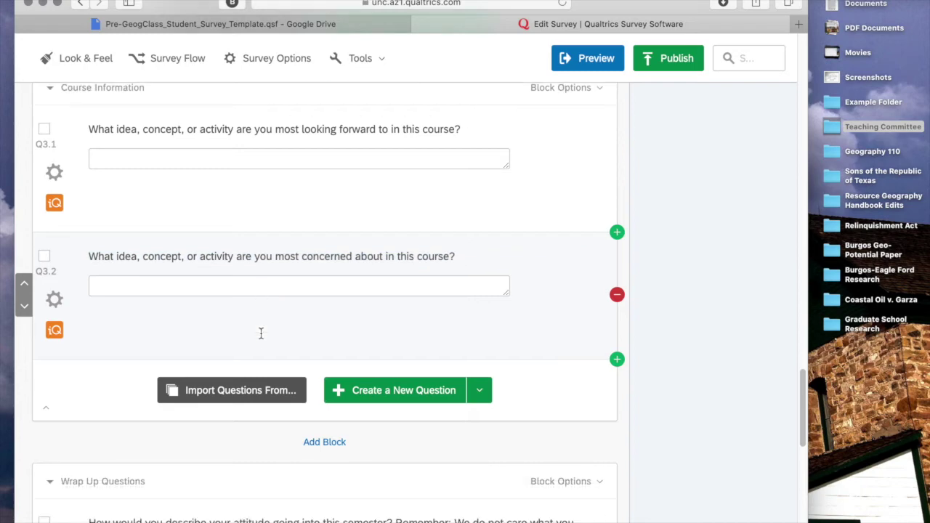
pyautogui.scroll(1, 262, 337)
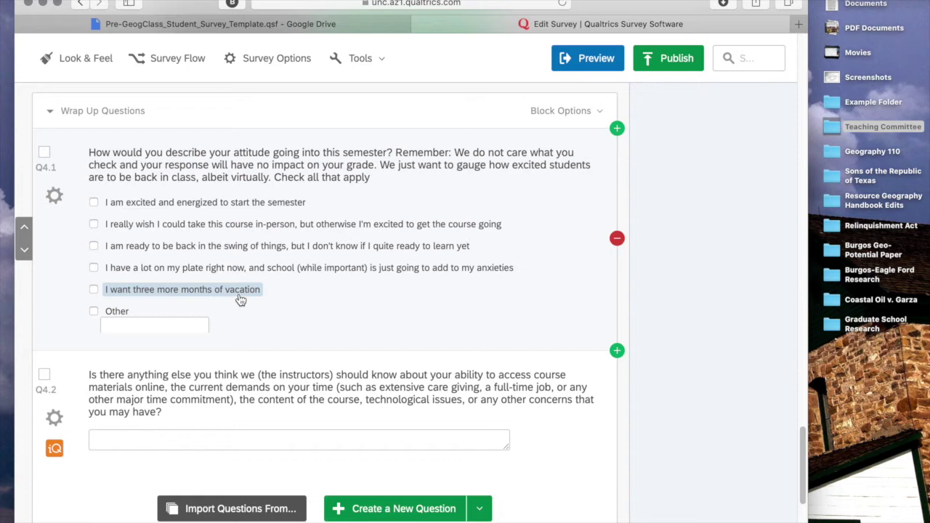
# Step: Examine the Wrap Up Questions on student attitude and additional concerns, including their answer type and validation settings
pyautogui.click(361, 194)
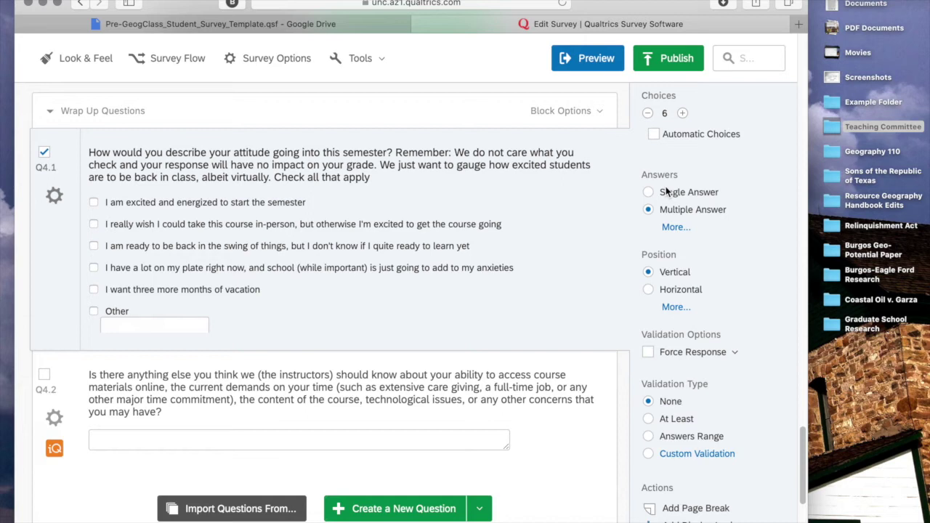
pyautogui.scroll(-1, 537, 243)
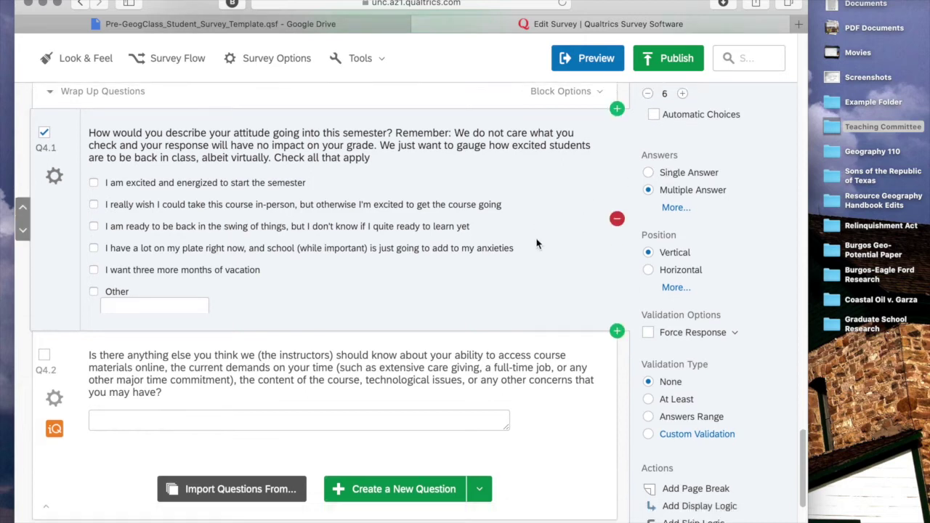
pyautogui.scroll(-3, 536, 244)
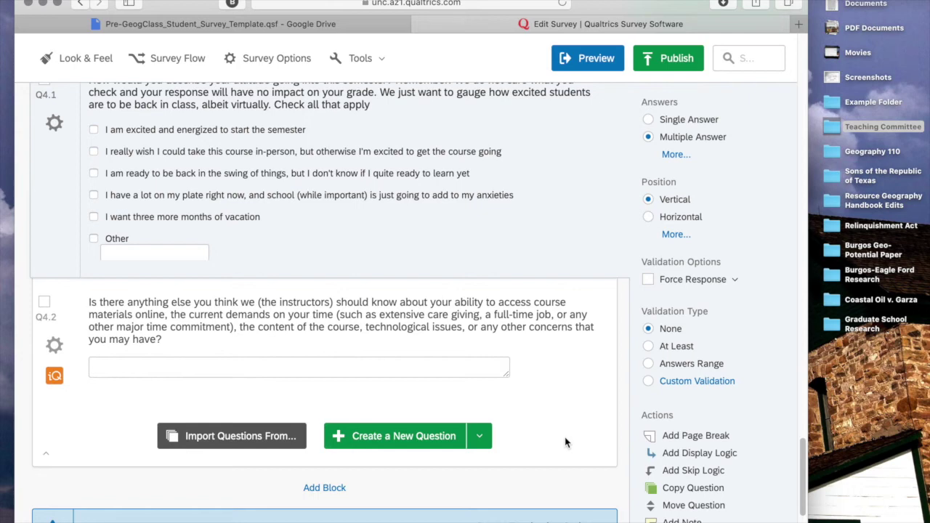
pyautogui.click(564, 436)
pyautogui.click(561, 400)
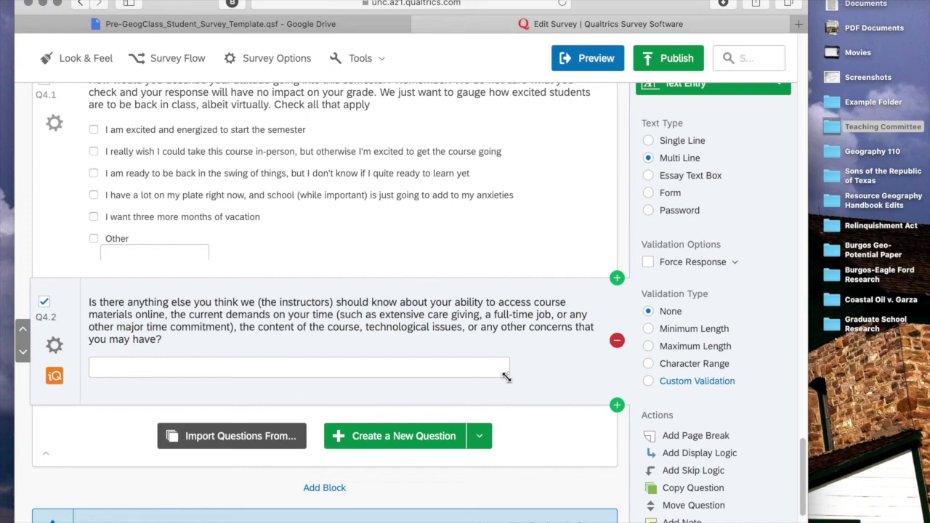
pyautogui.scroll(-4, 505, 377)
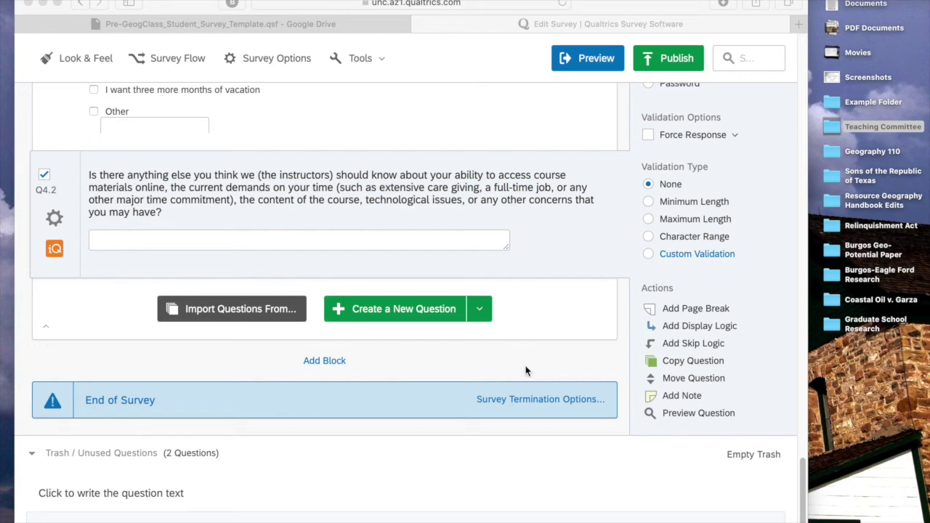
# Step: Open the survey termination options and set the Survey Title to "Geography 110 Pre-Class Survey"
pyautogui.click(525, 373)
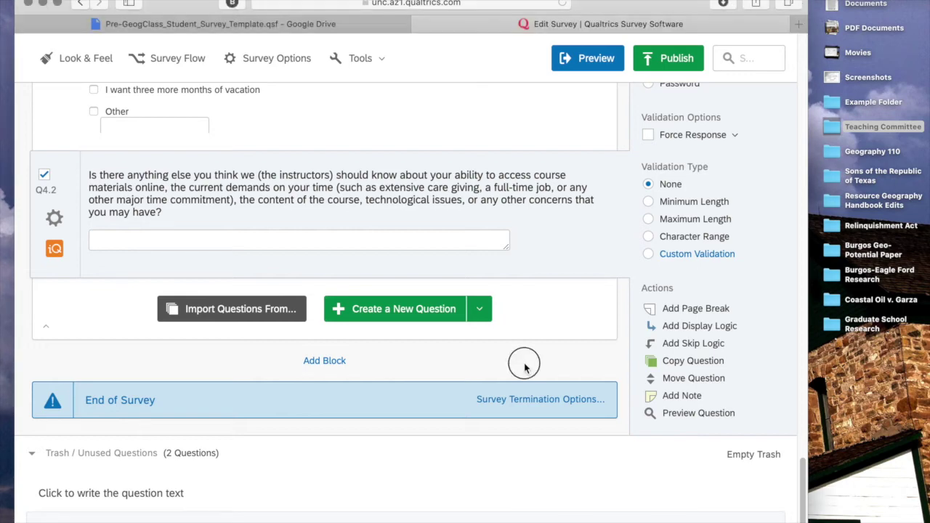
pyautogui.click(532, 401)
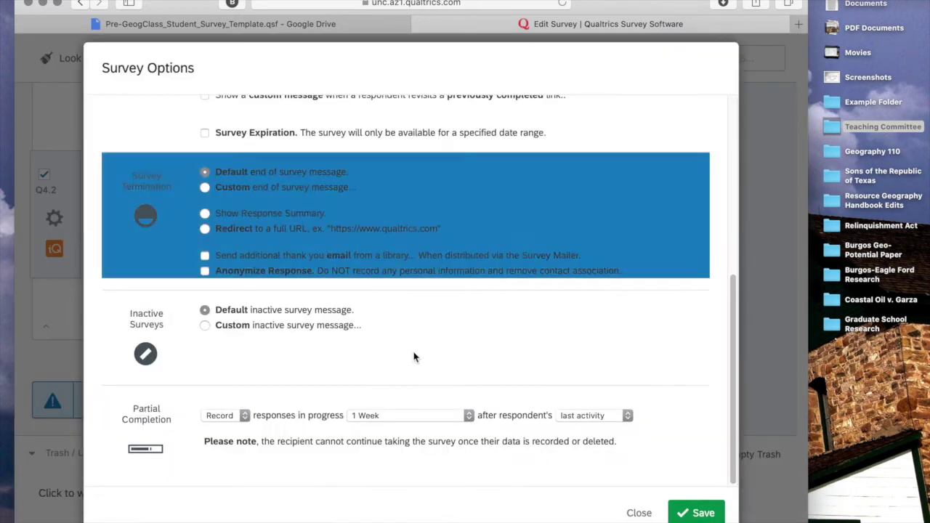
pyautogui.scroll(10, 354, 258)
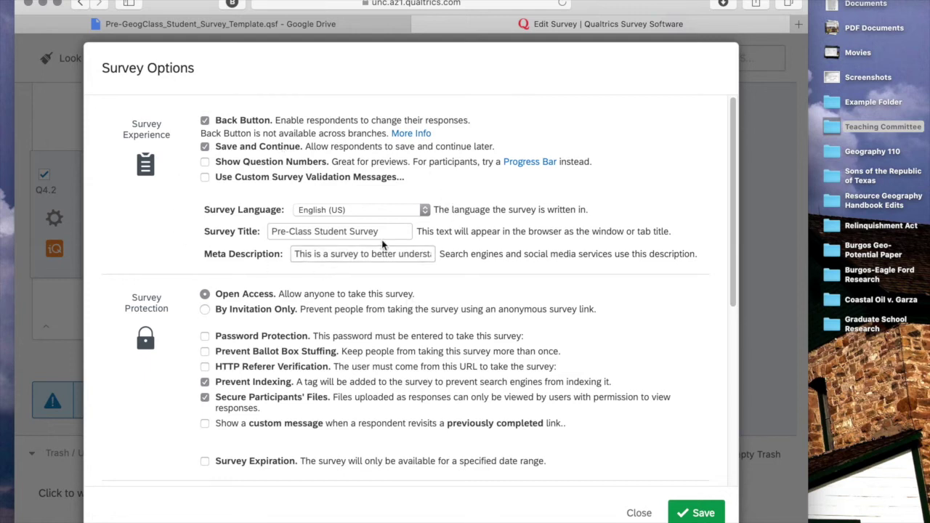
pyautogui.moveTo(379, 231); pyautogui.dragTo(187, 230)
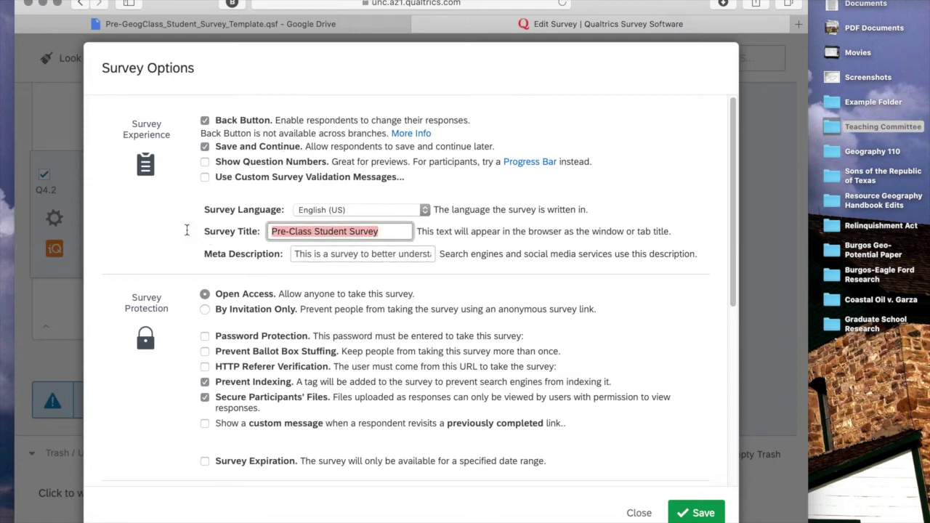
pyautogui.write('Geography ')
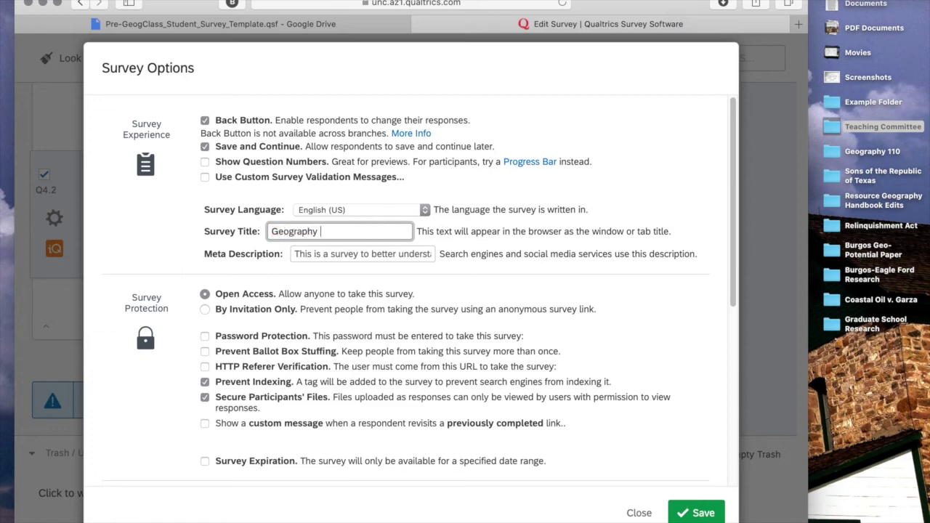
pyautogui.write('110 Pre-Class Survey')
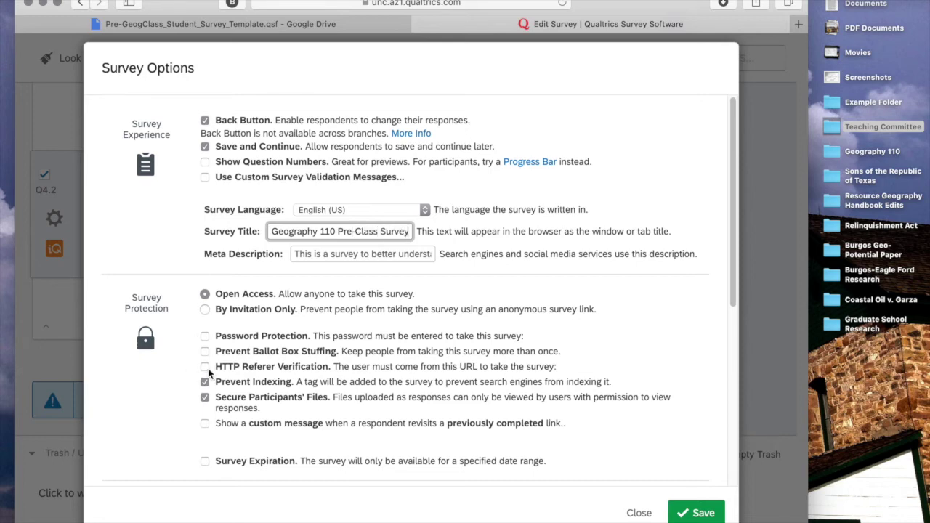
# Step: Set Survey Termination to a custom end of survey message and start a new message in the personal library
pyautogui.scroll(-1, 210, 372)
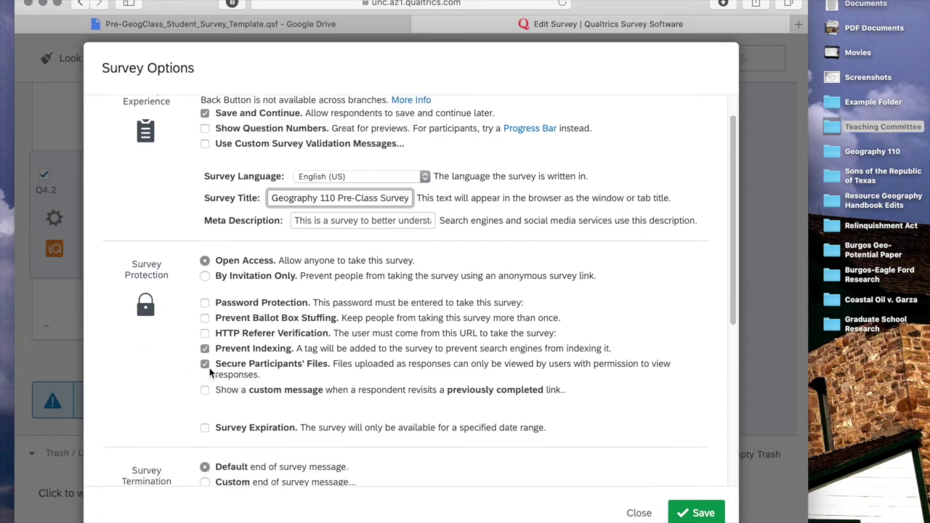
pyautogui.scroll(-3, 227, 351)
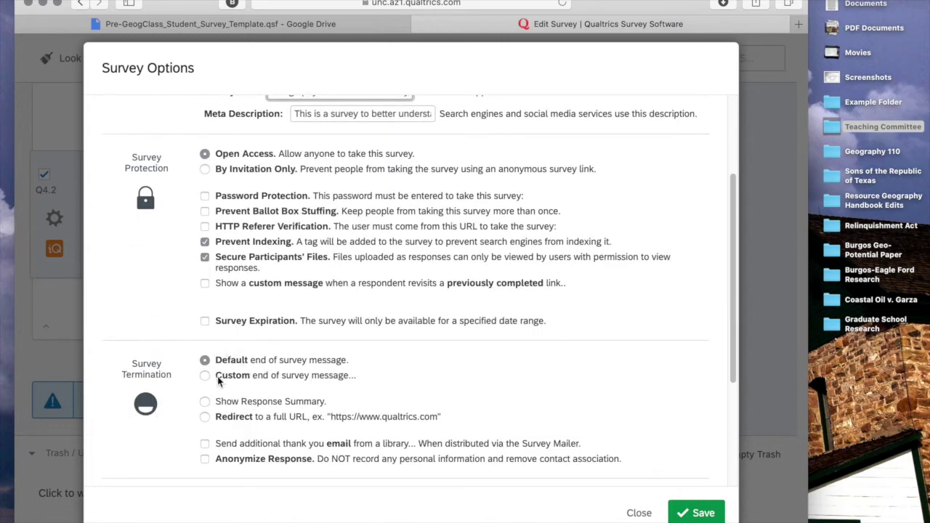
pyautogui.click(216, 377)
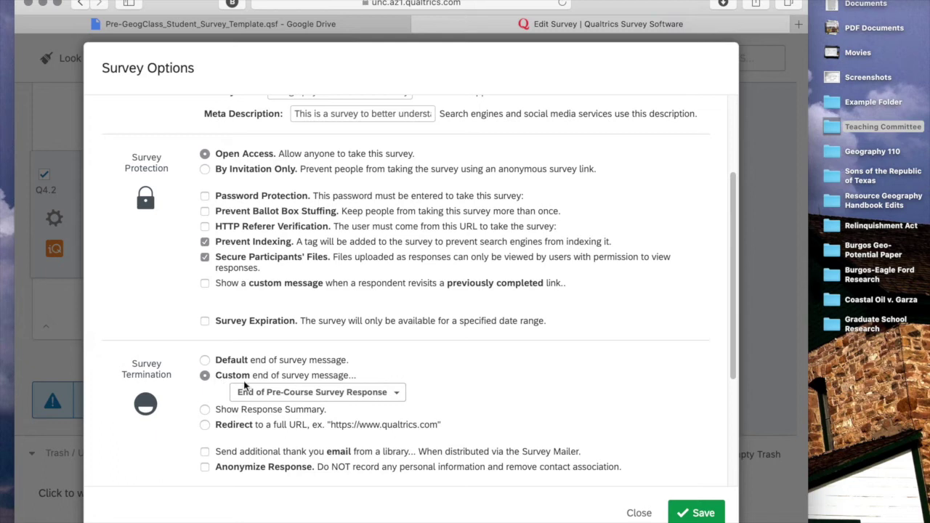
pyautogui.click(295, 396)
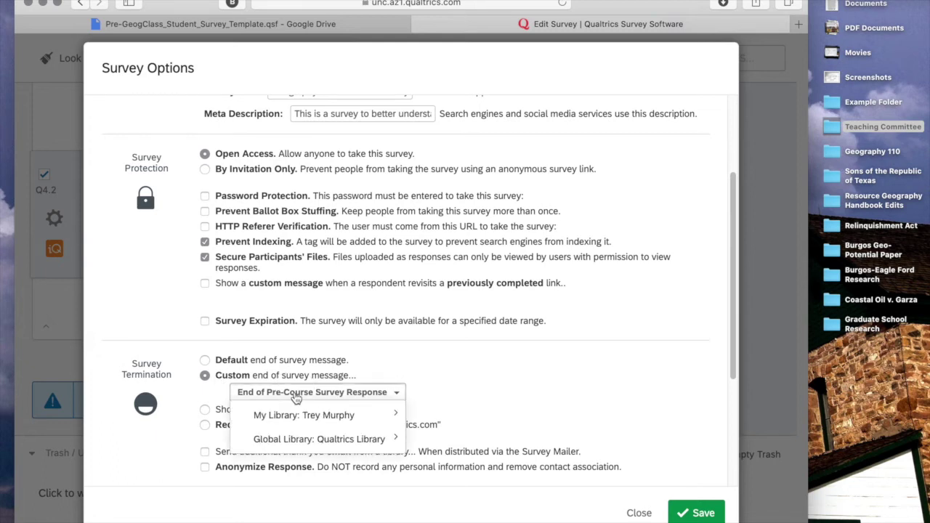
pyautogui.moveTo(306, 417)
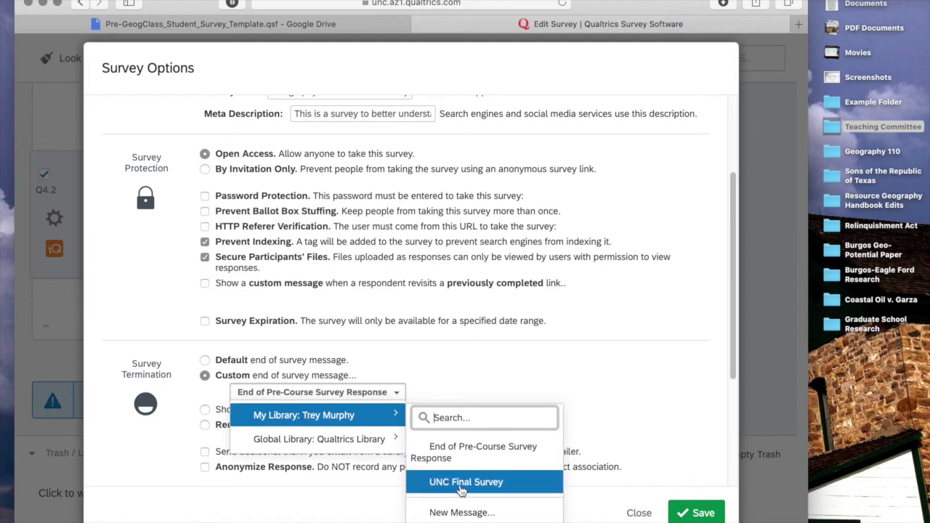
pyautogui.click(462, 513)
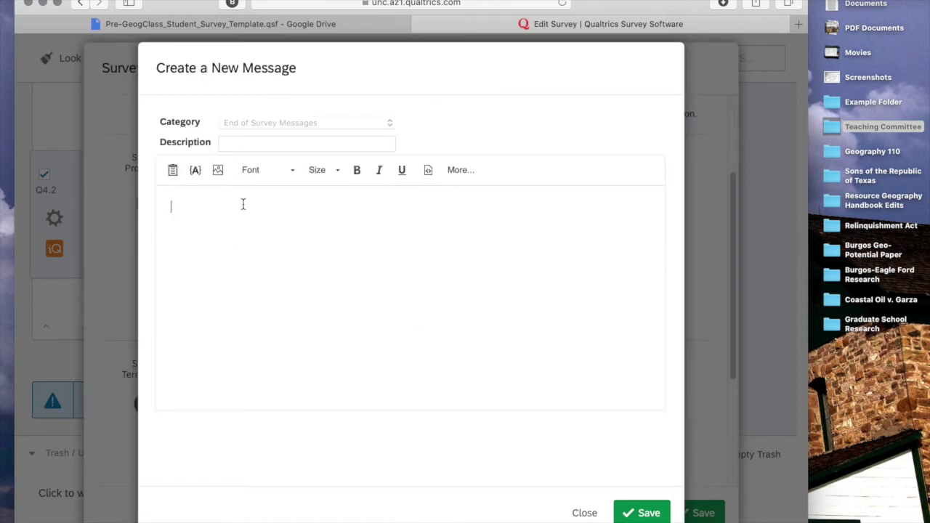
# Step: Draft the end message "Thanks for taking the survey. Email me if you have any questions: Email address" and close it without saving
pyautogui.write('Thanks ')
pyautogui.write('for taking the sur')
pyautogui.write('vey. ')
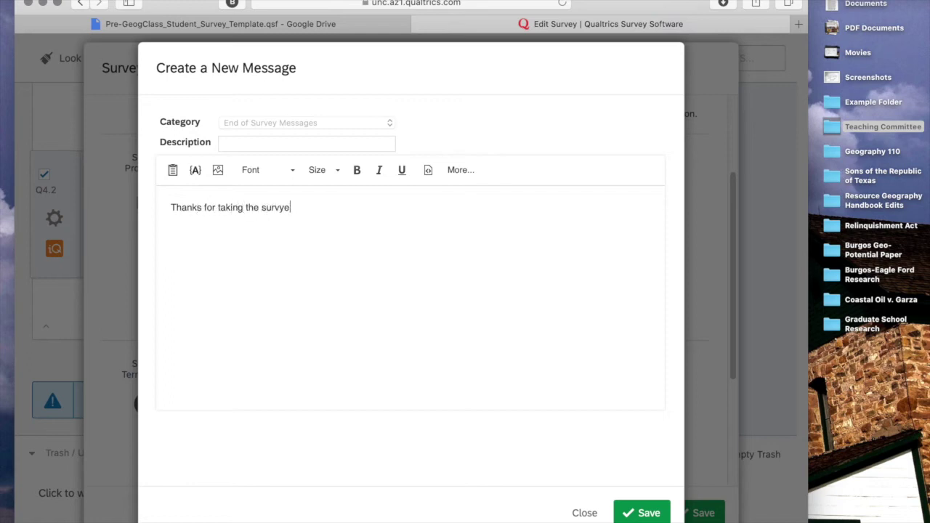
pyautogui.write('Email me if you have an')
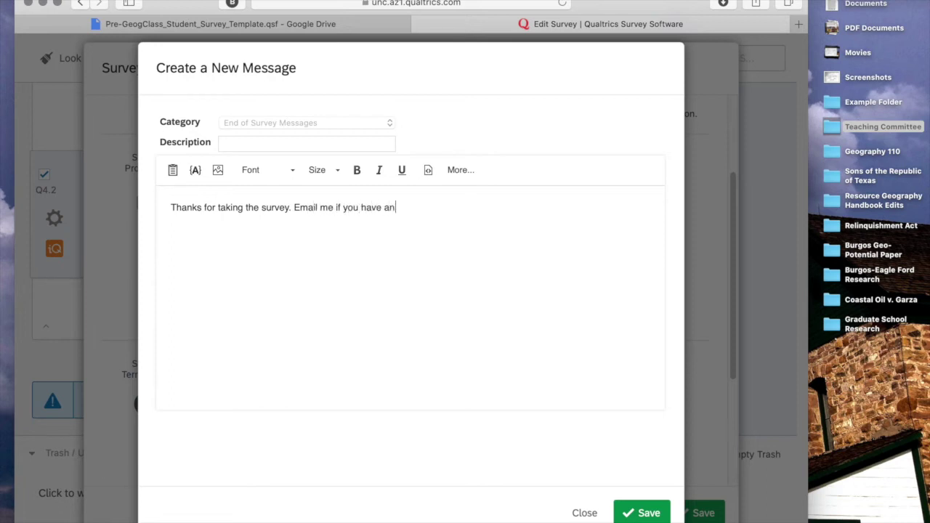
pyautogui.write('y questions: Email address')
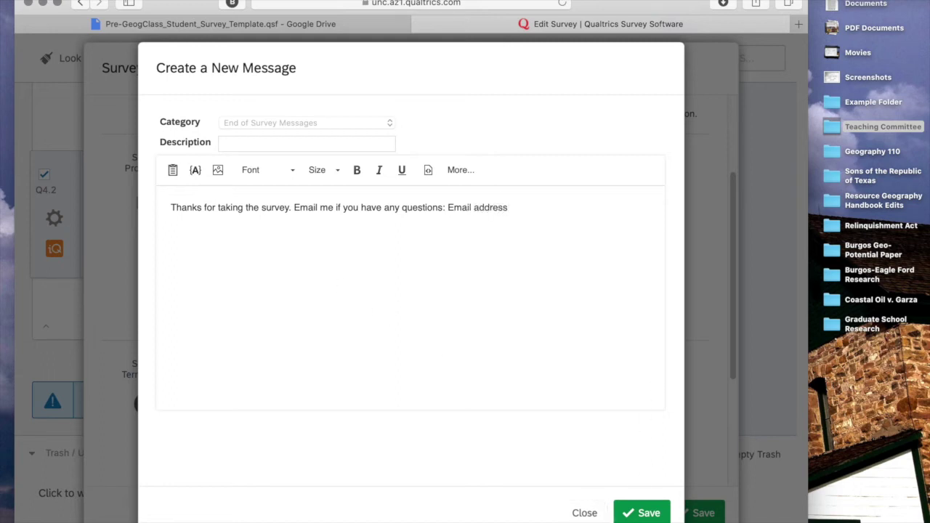
pyautogui.click(585, 513)
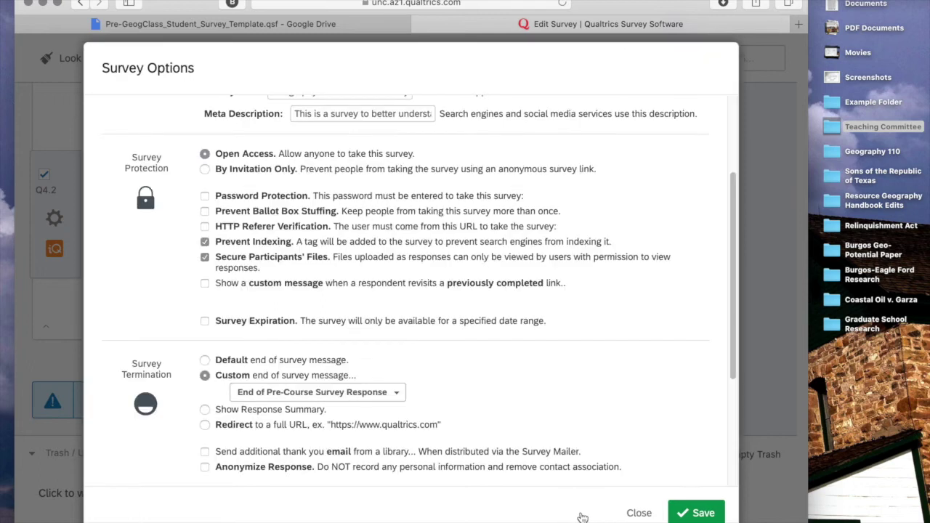
pyautogui.click(304, 361)
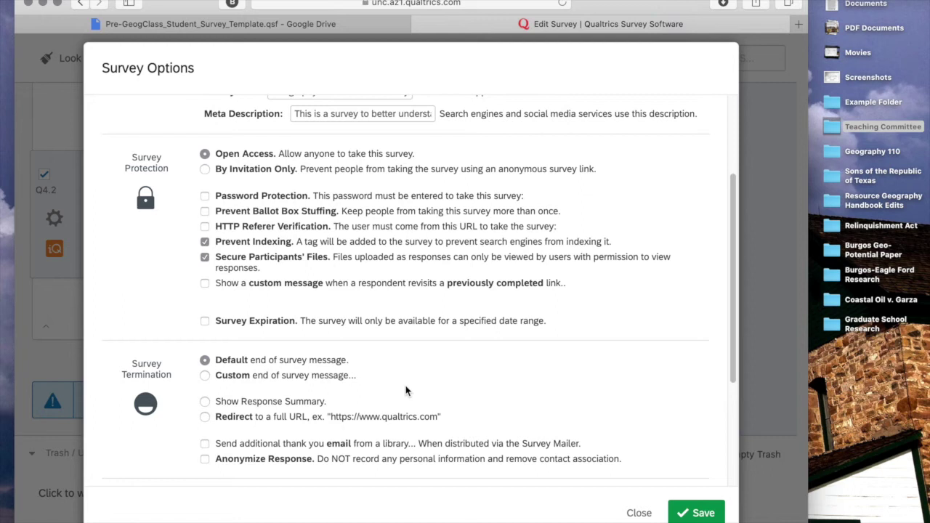
pyautogui.scroll(-4, 406, 391)
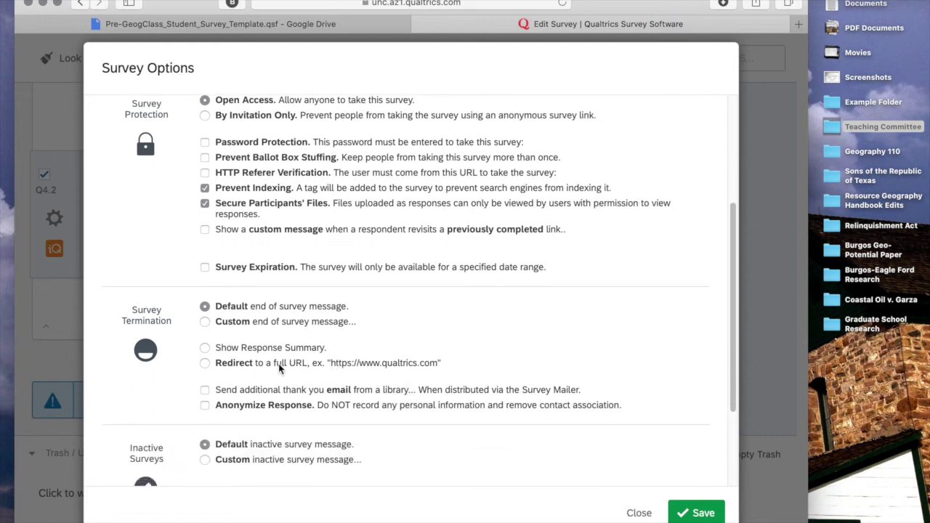
pyautogui.click(254, 369)
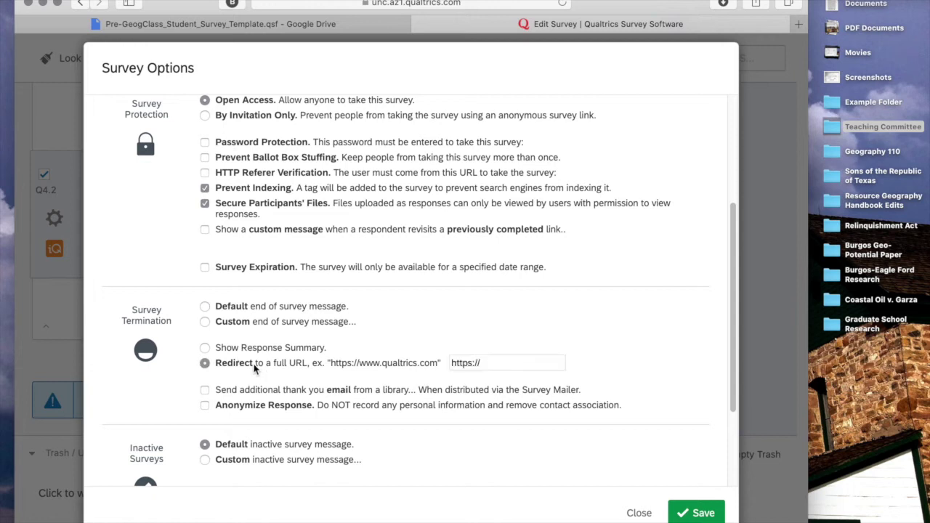
pyautogui.click(490, 362)
pyautogui.write('sak')
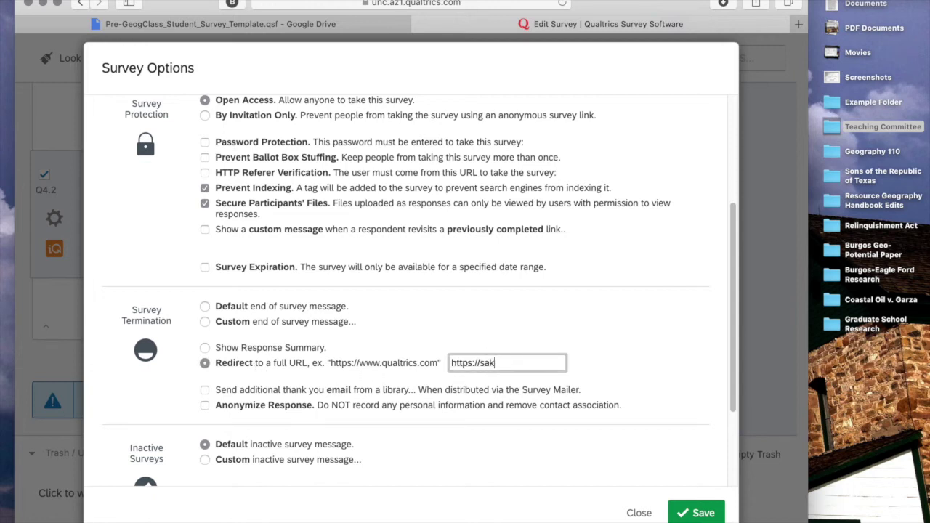
pyautogui.write('ai.unc.edu')
# Step: Switch Survey Termination to the default end of survey message and close the survey options without saving
pyautogui.click(280, 304)
pyautogui.click(302, 309)
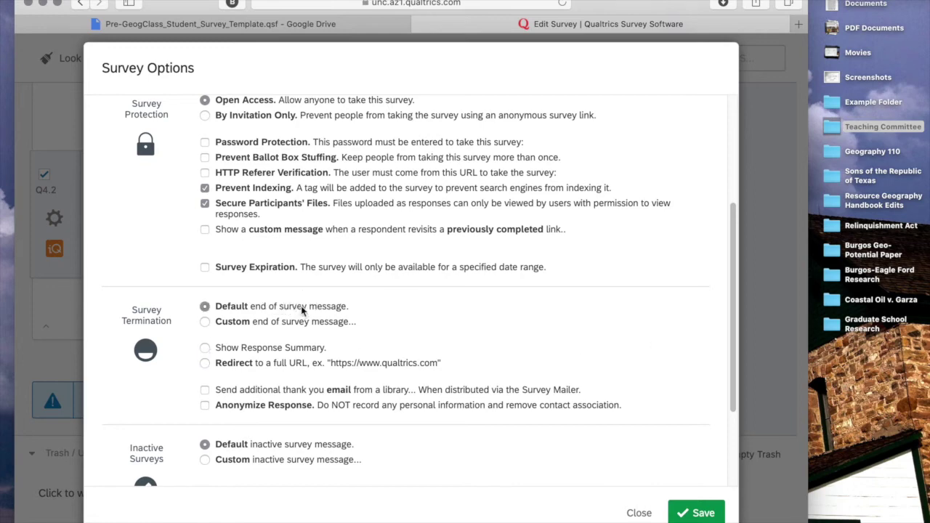
pyautogui.scroll(-4, 380, 322)
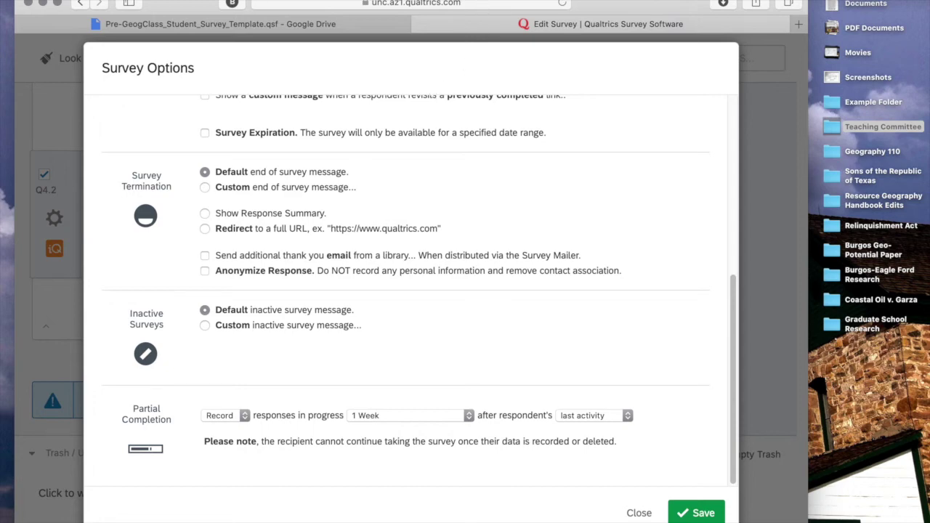
pyautogui.click(640, 514)
# Step: Rename the survey at the head of the questionnaire as "Geography 110 Survey"
pyautogui.scroll(15, 542, 495)
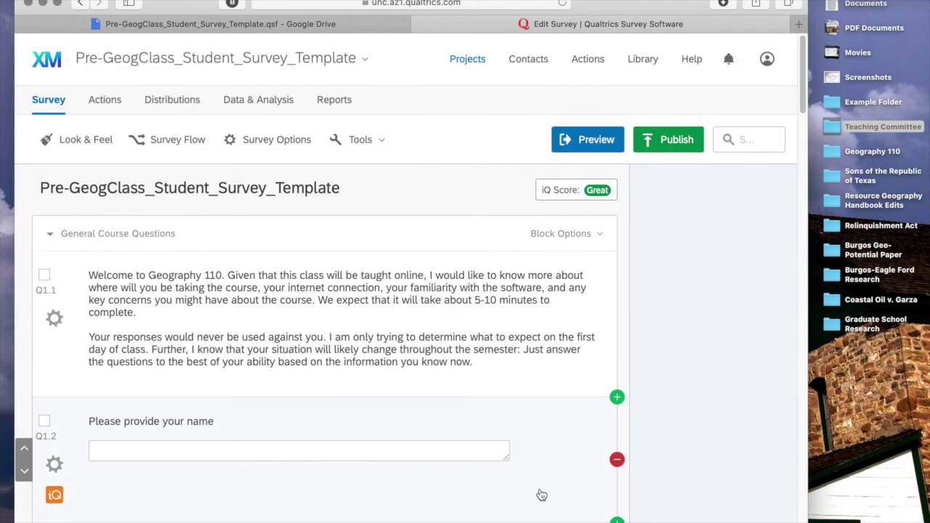
pyautogui.click(277, 180)
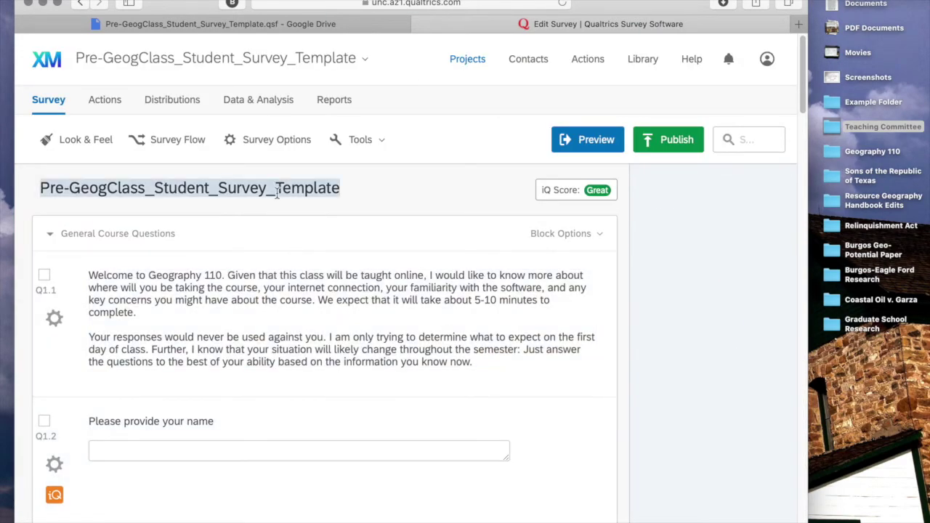
pyautogui.click(277, 191)
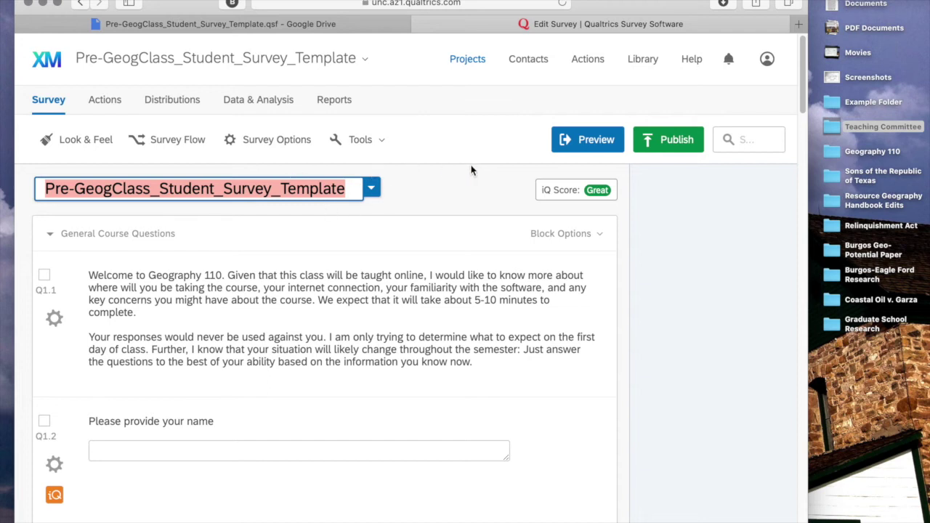
pyautogui.write('Geography')
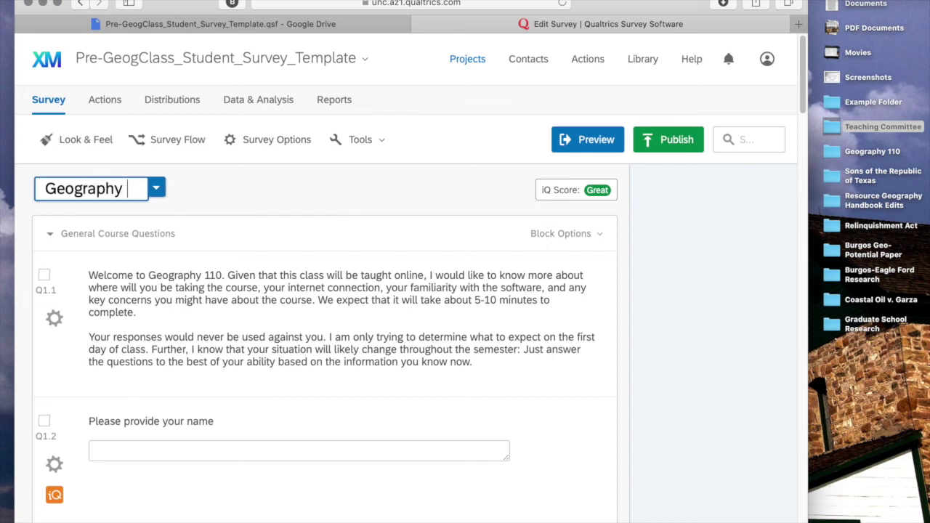
pyautogui.write(' 110 Survey')
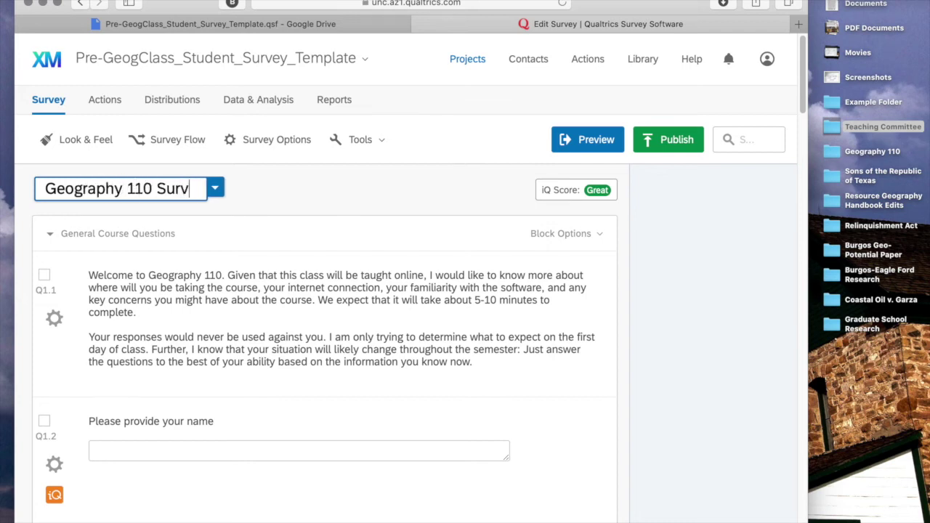
pyautogui.click(475, 187)
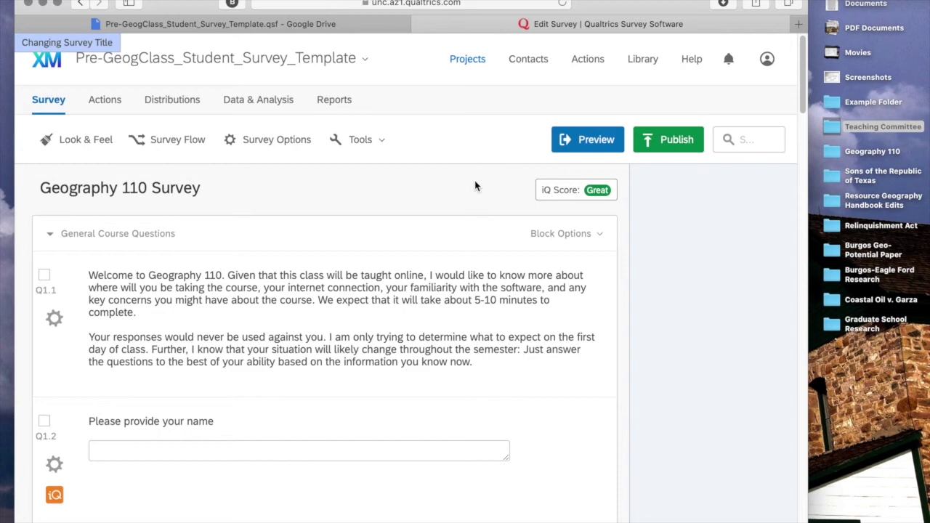
# Step: Preview the survey and examine its first page in both the desktop and mobile layouts
pyautogui.click(570, 146)
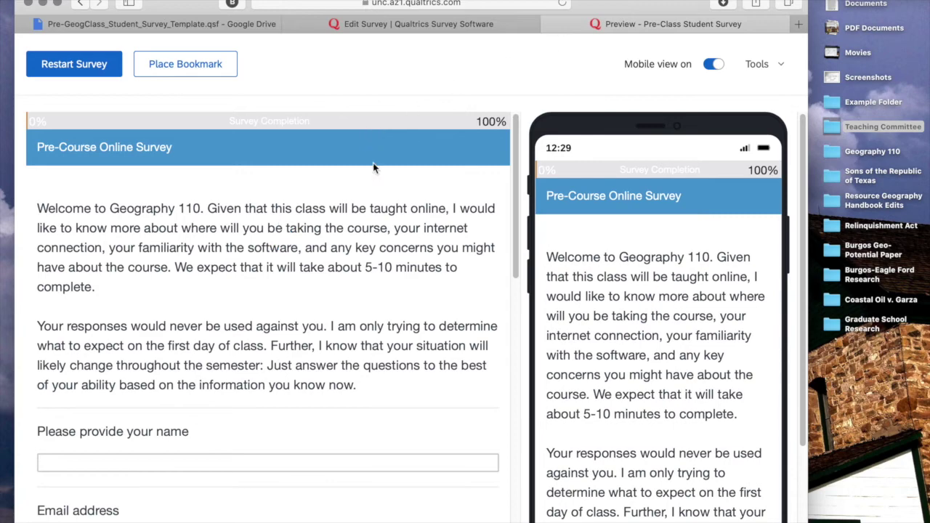
pyautogui.scroll(-12, 373, 168)
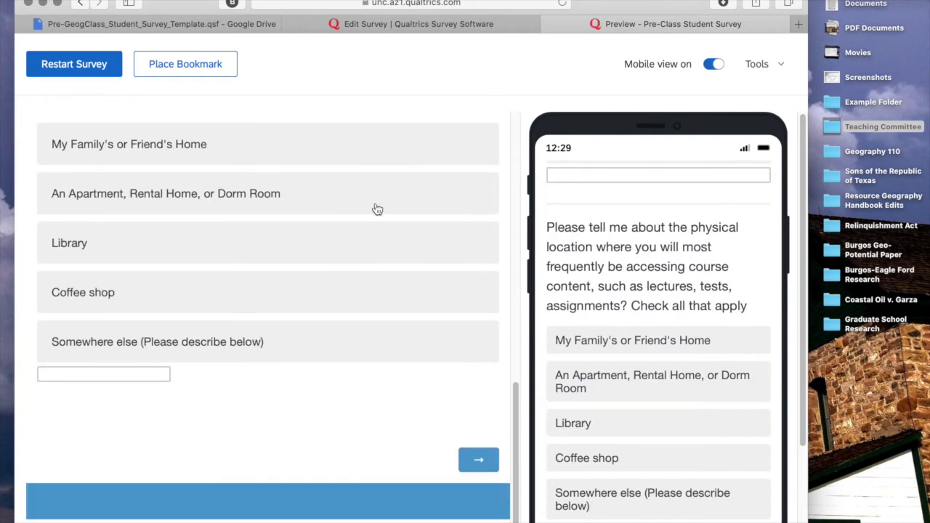
pyautogui.scroll(12, 377, 209)
pyautogui.scroll(-10, 682, 220)
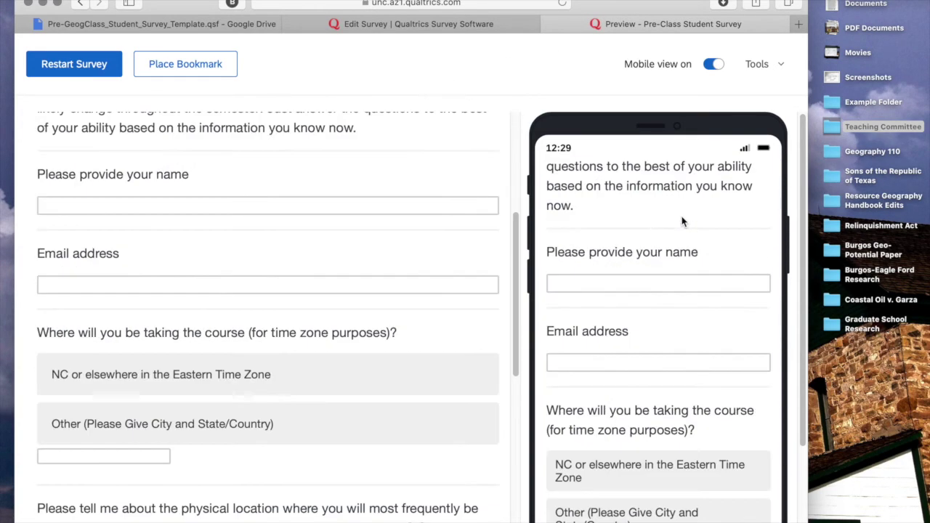
pyautogui.scroll(8, 685, 217)
pyautogui.scroll(3, 295, 233)
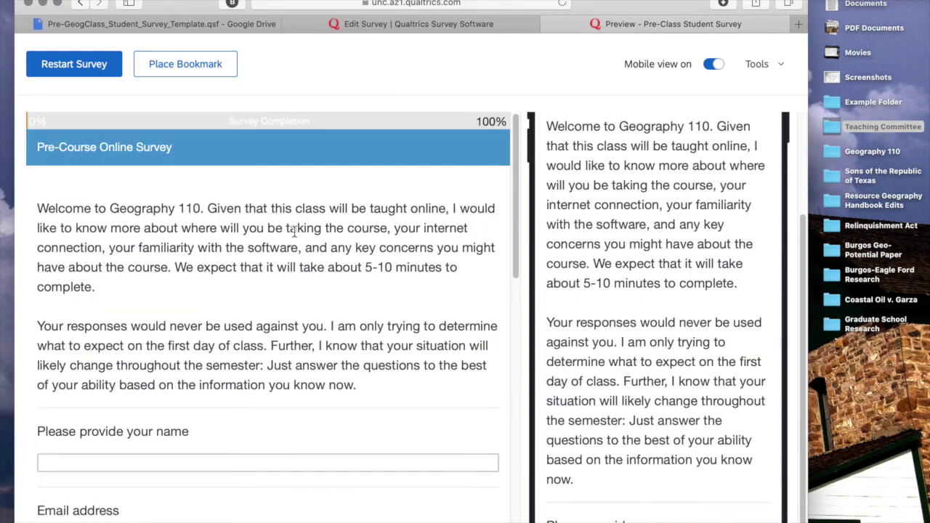
# Step: Return to the survey editor and publish the survey with the default version description
pyautogui.click(393, 26)
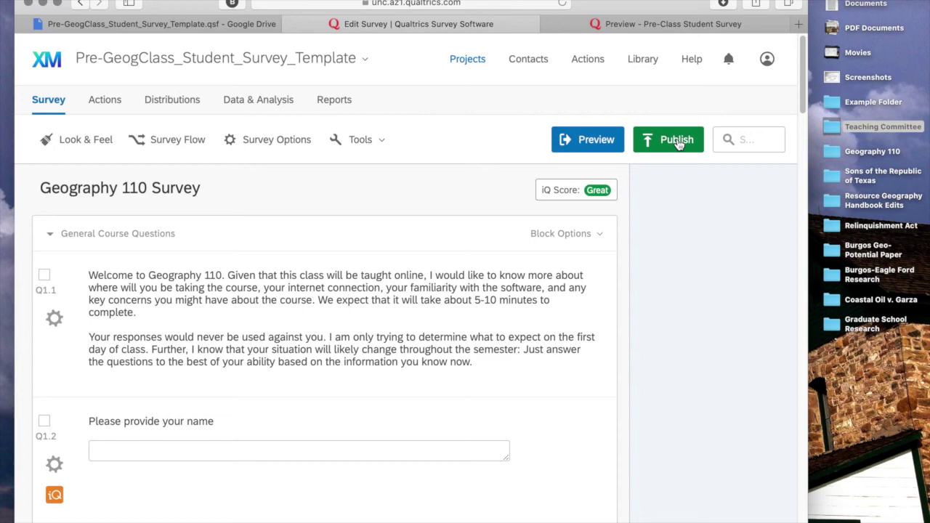
pyautogui.click(677, 142)
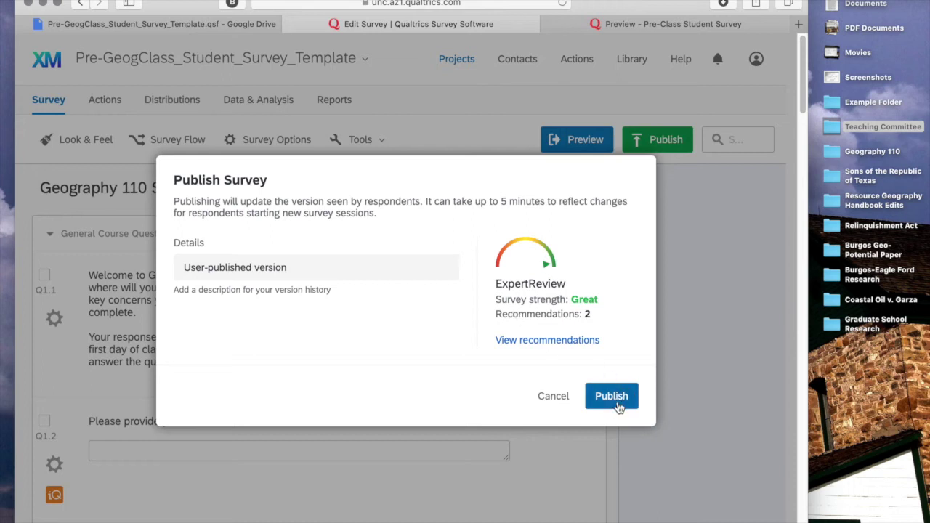
pyautogui.click(616, 402)
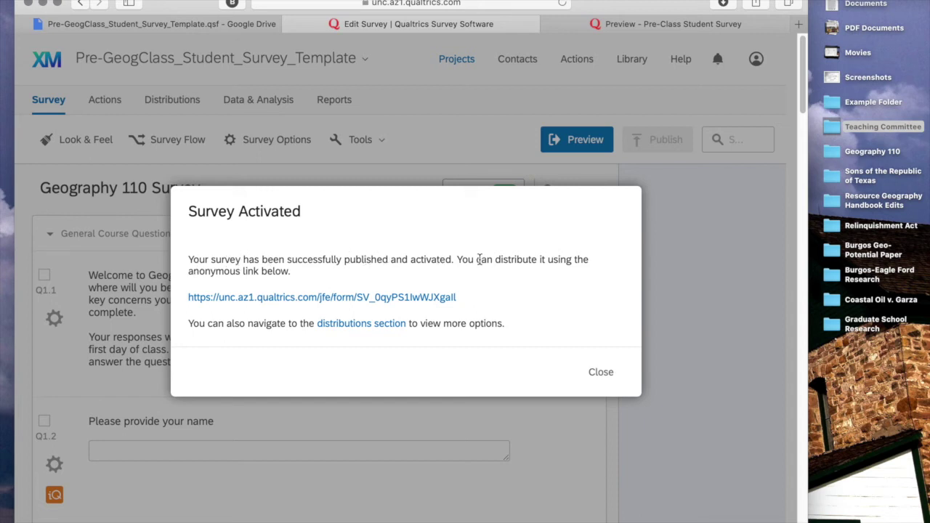
# Step: Copy the published survey's anonymous link and dismiss the activation notice
pyautogui.rightClick(356, 301)
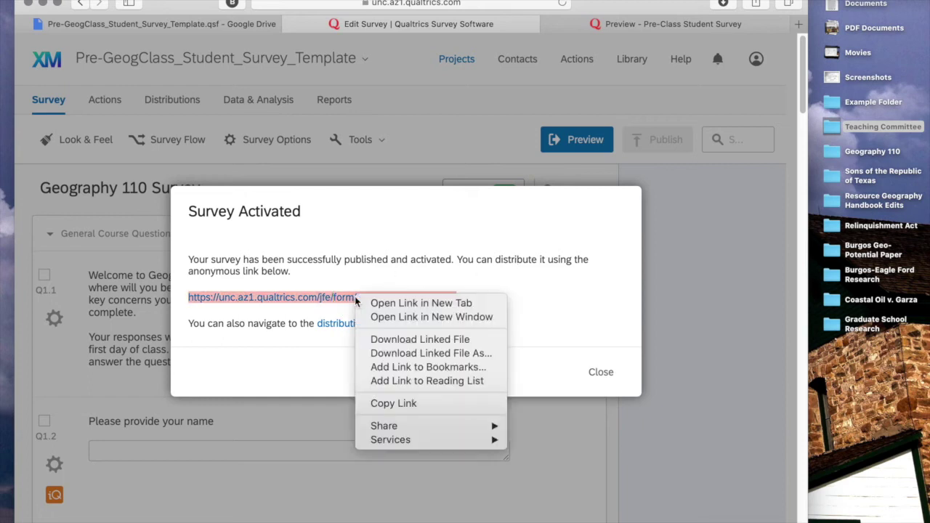
pyautogui.click(392, 403)
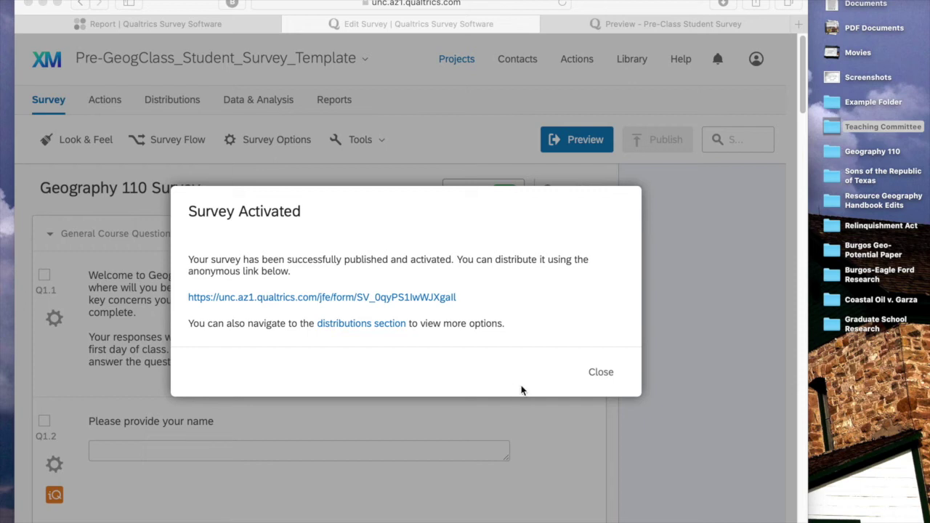
pyautogui.click(609, 373)
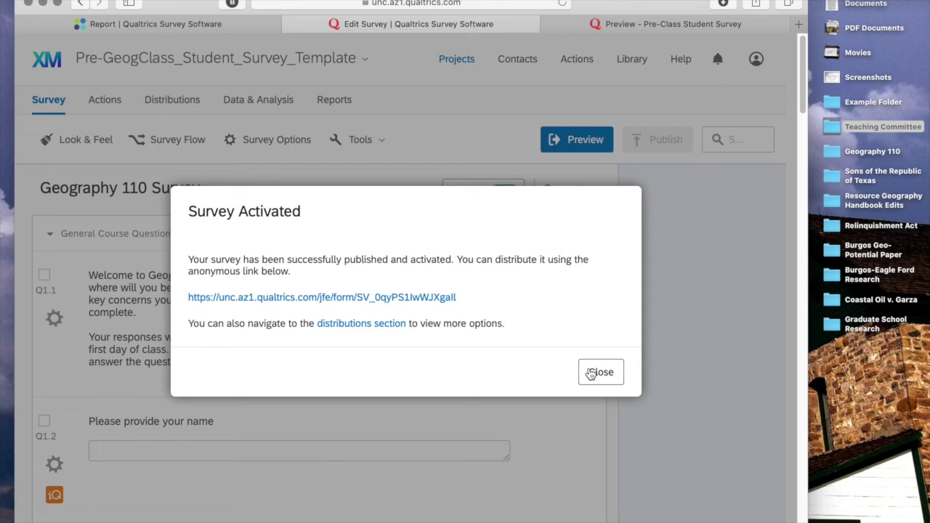
pyautogui.click(600, 373)
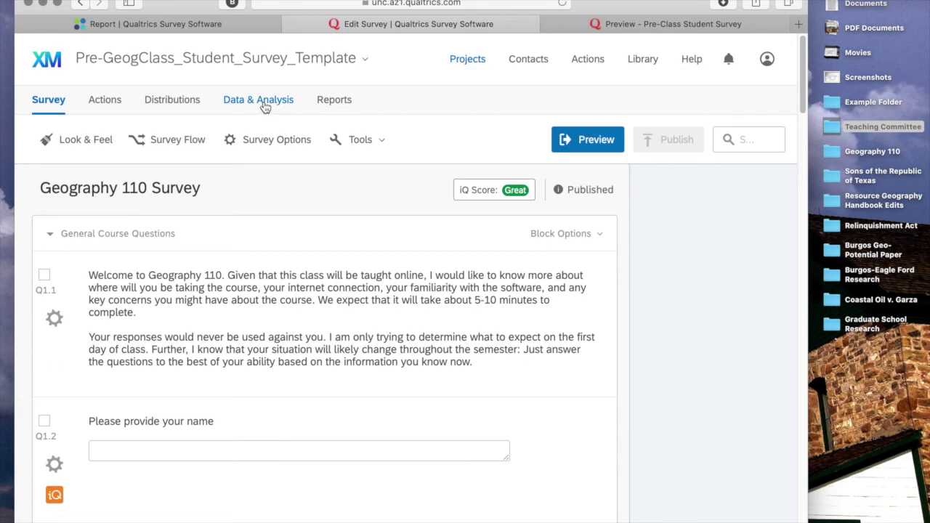
# Step: View the Excel export option for the survey's response data, and leave without downloading
pyautogui.click(263, 104)
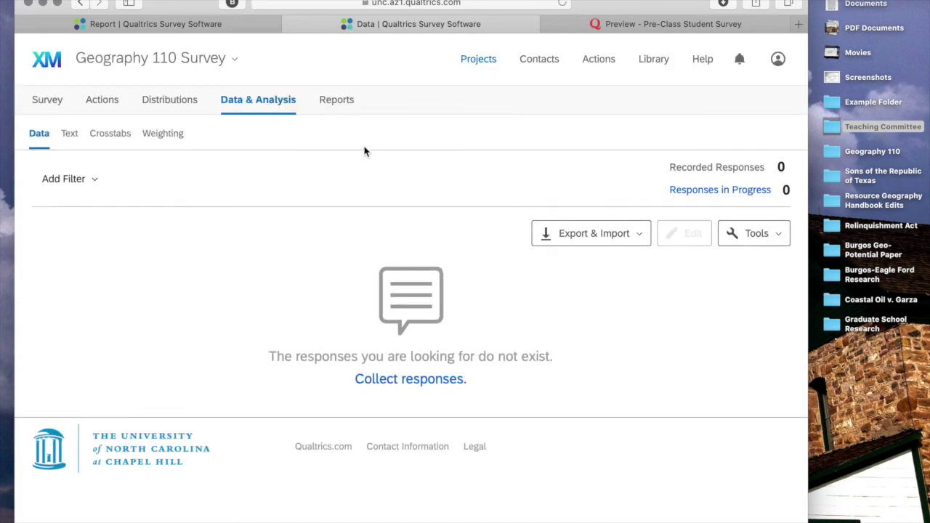
pyautogui.click(589, 238)
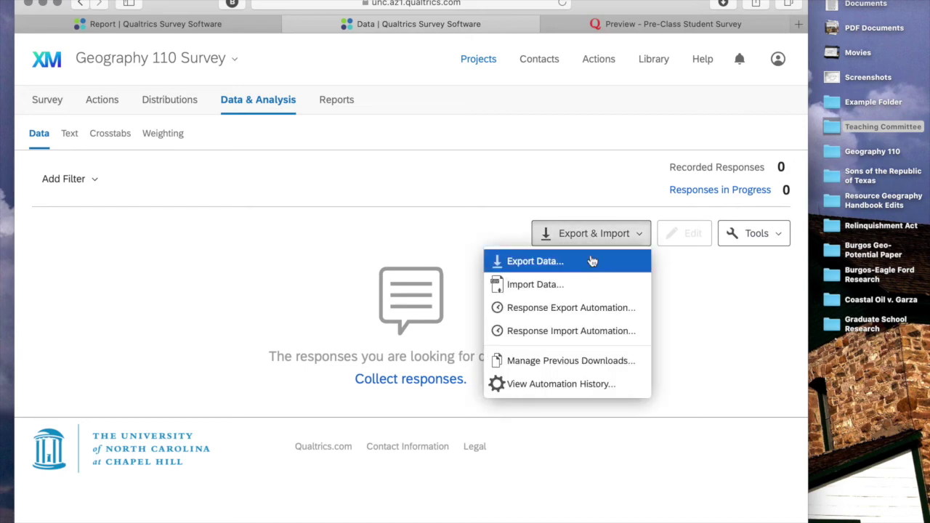
pyautogui.click(591, 261)
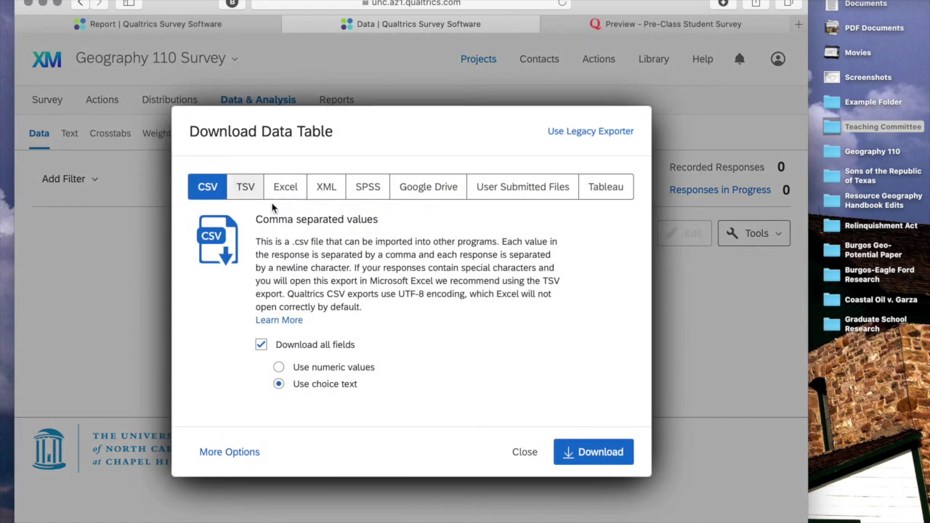
pyautogui.click(288, 191)
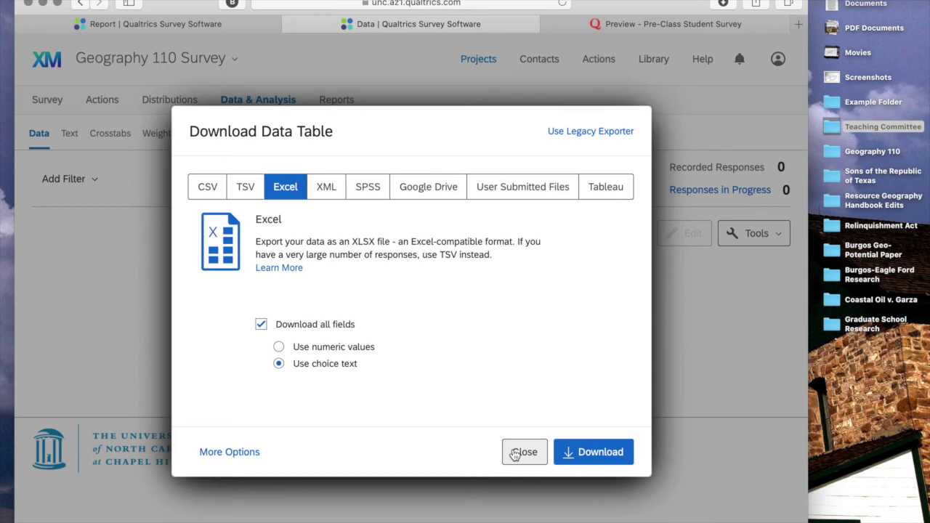
pyautogui.click(522, 453)
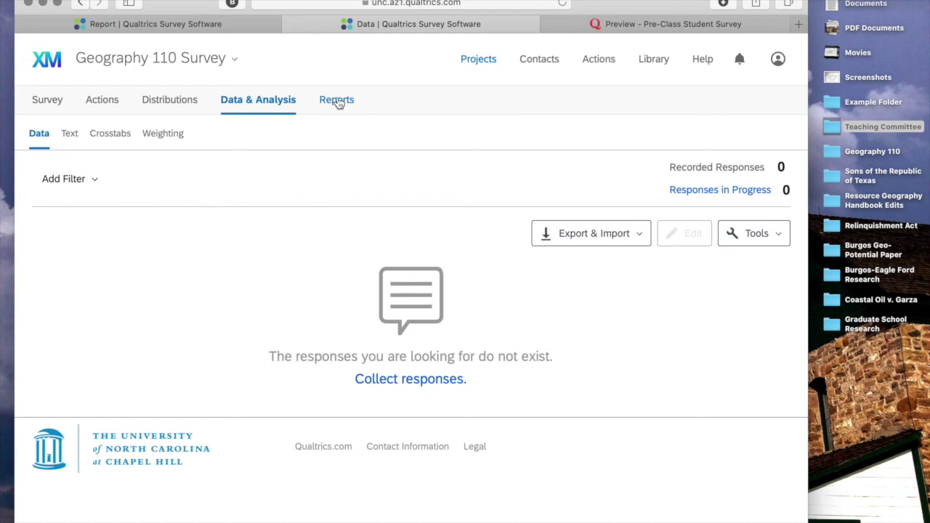
# Step: Look through the default results report for the name, email and course location questions
pyautogui.click(337, 101)
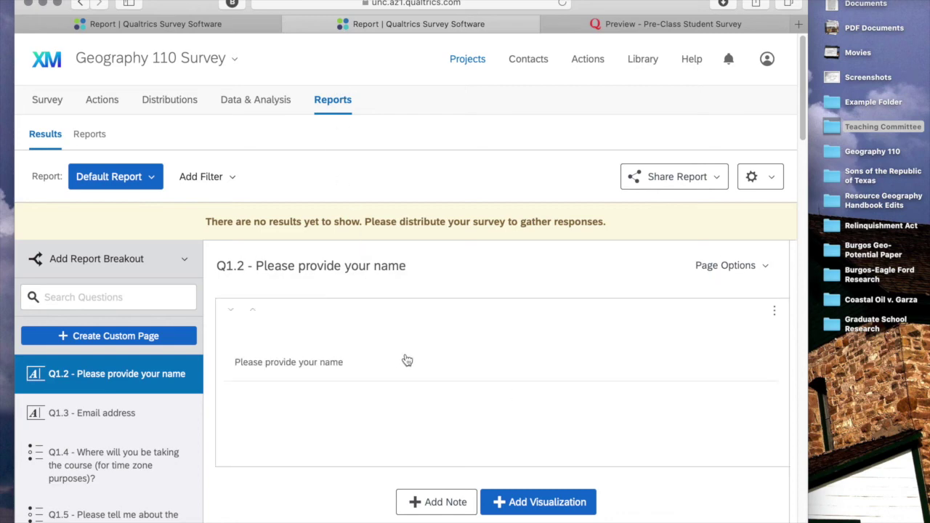
pyautogui.scroll(-10, 403, 363)
pyautogui.scroll(-8, 405, 359)
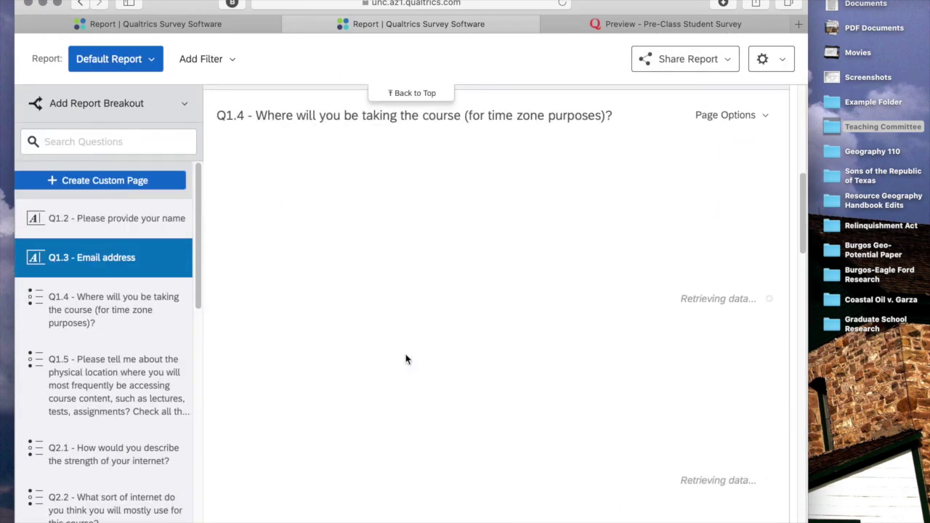
pyautogui.scroll(-2, 407, 359)
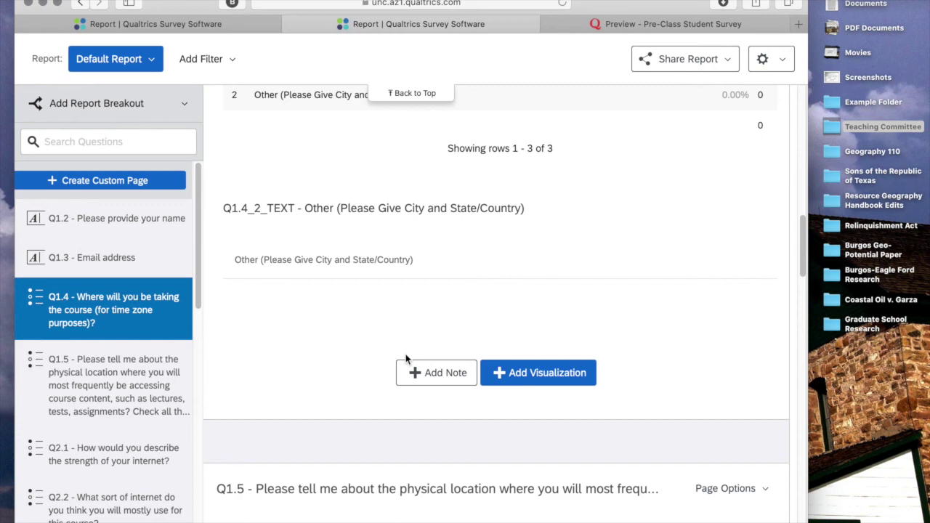
# Step: Switch to the other survey's report with collected responses and examine the course location results for Q1.4
pyautogui.scroll(15, 405, 356)
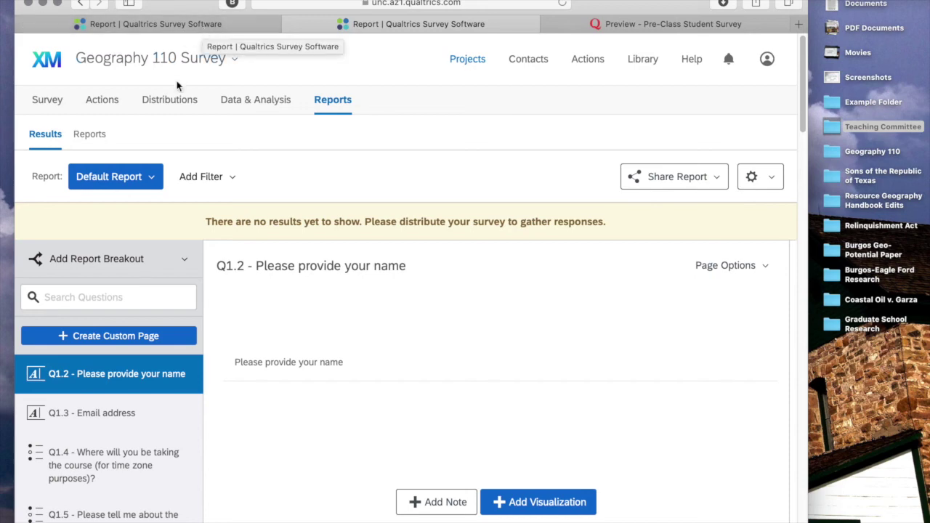
pyautogui.click(123, 26)
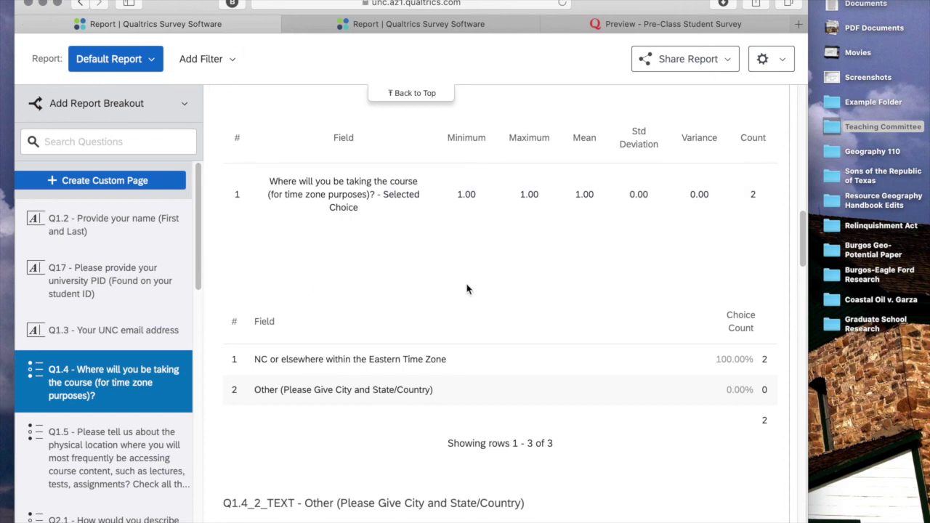
pyautogui.scroll(-3, 467, 290)
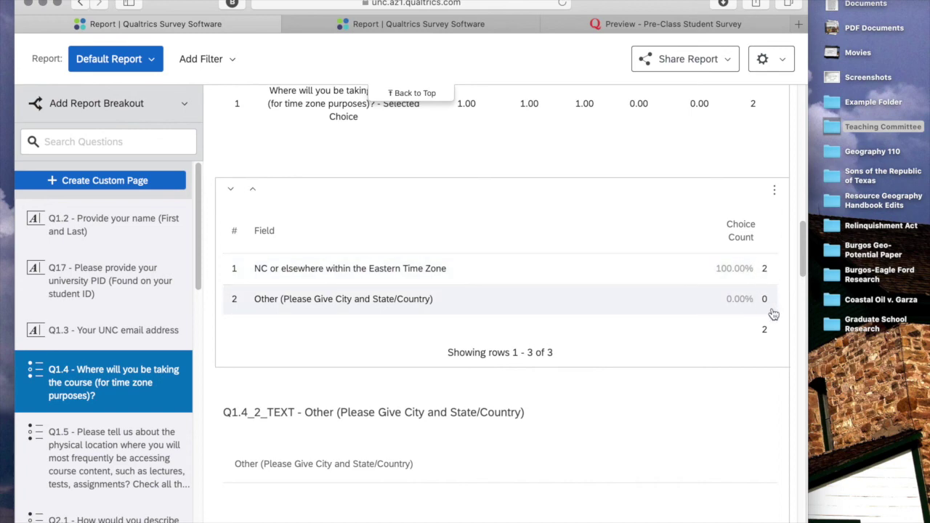
pyautogui.scroll(-10, 756, 302)
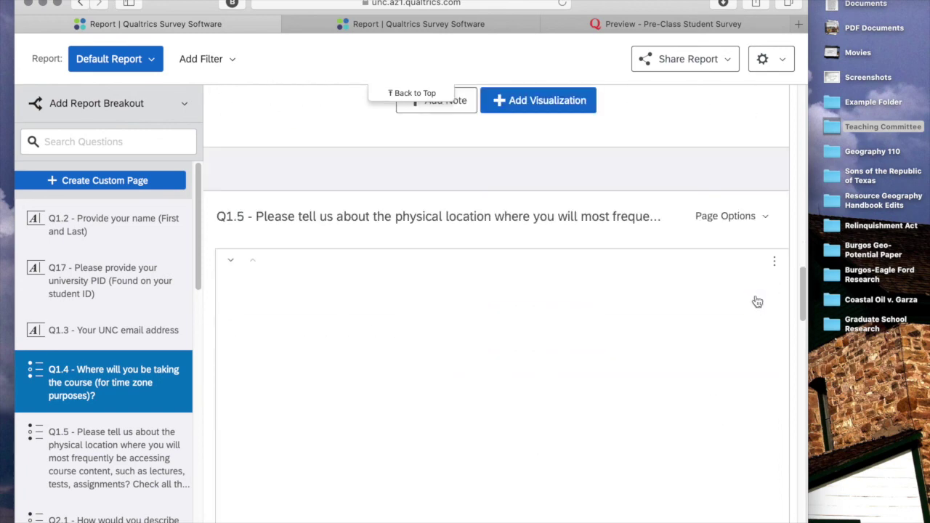
# Step: Examine the Q1.5 chart of physical locations for accessing course content, including the apartment, rental home or dorm room count
pyautogui.scroll(-4, 758, 302)
pyautogui.scroll(2, 757, 299)
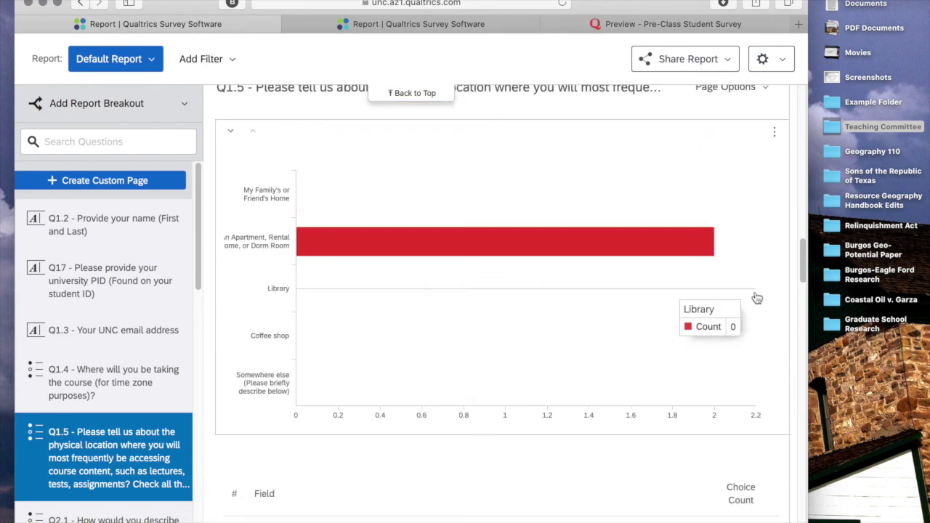
pyautogui.scroll(1, 757, 298)
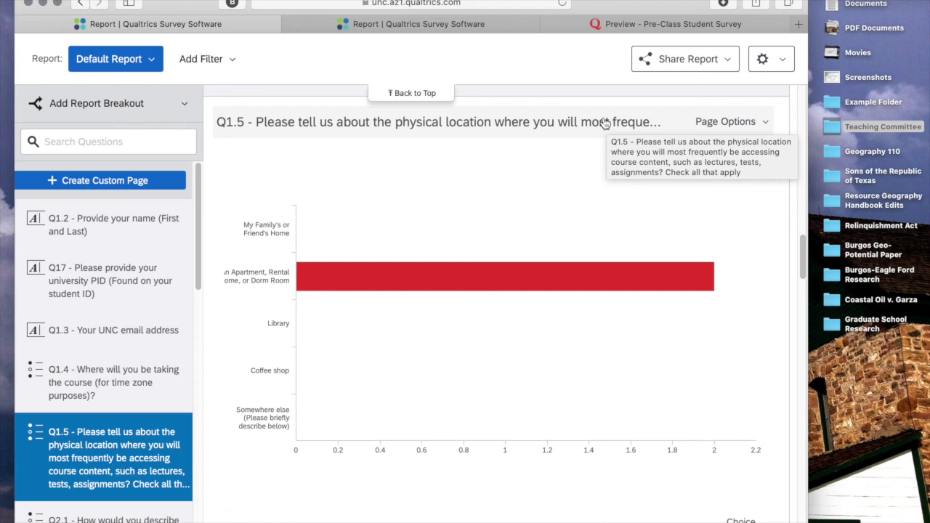
pyautogui.moveTo(304, 282)
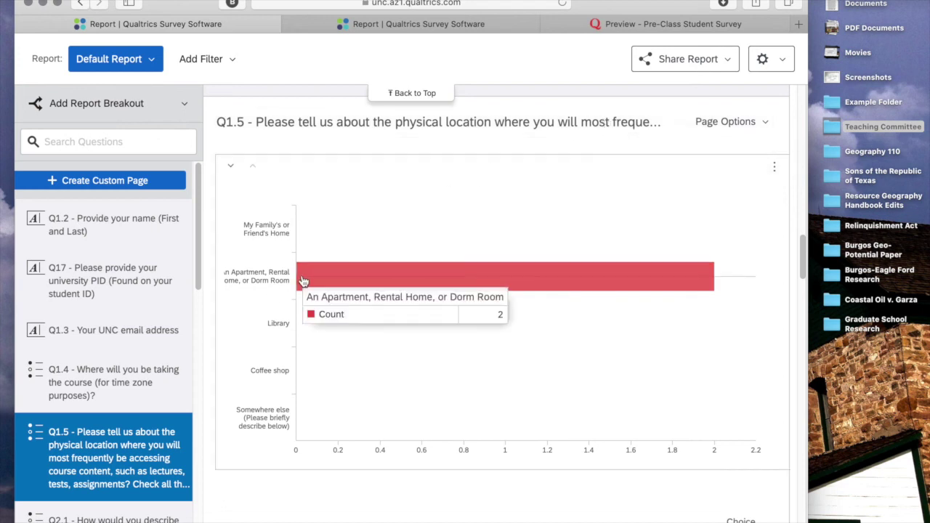
pyautogui.scroll(-3, 354, 274)
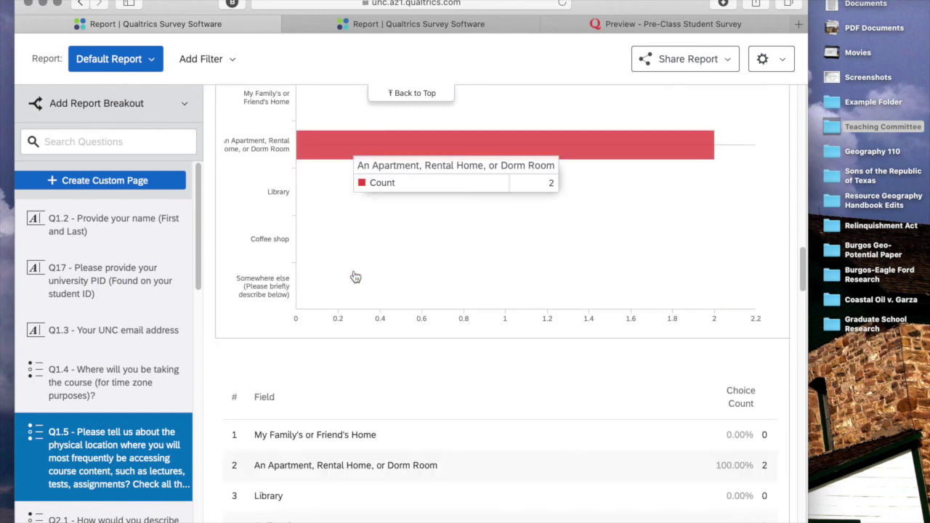
pyautogui.scroll(1, 357, 223)
pyautogui.moveTo(312, 164)
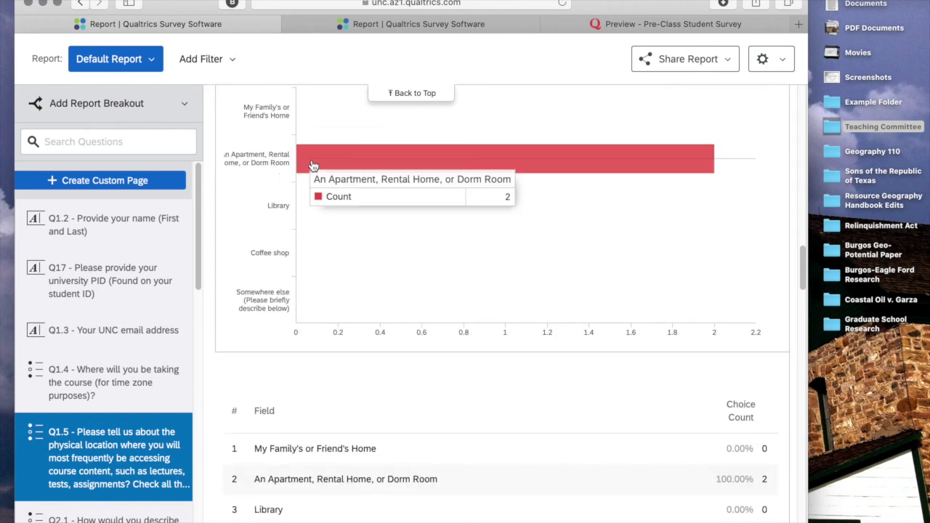
# Step: Review the report results for internet strength (Q2.1) and the type of internet used for the course (Q2.2)
pyautogui.scroll(-10, 338, 161)
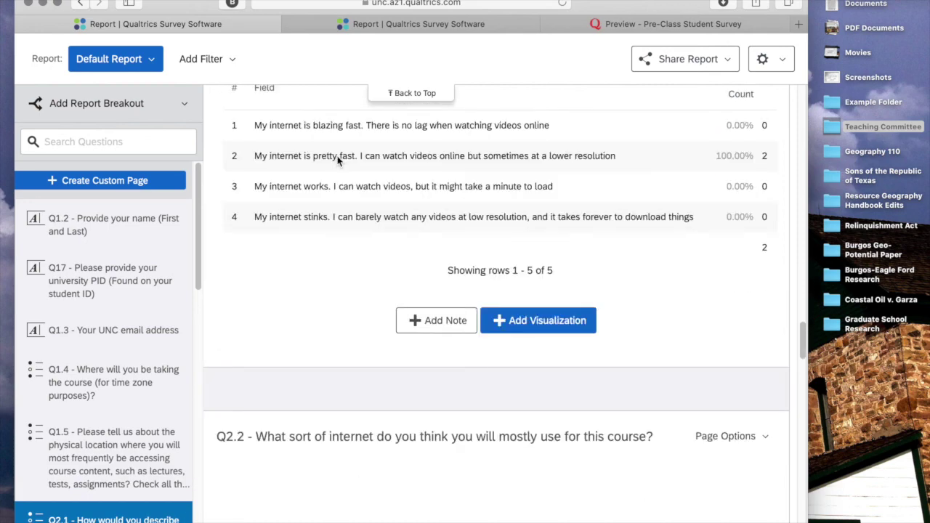
pyautogui.scroll(5, 342, 171)
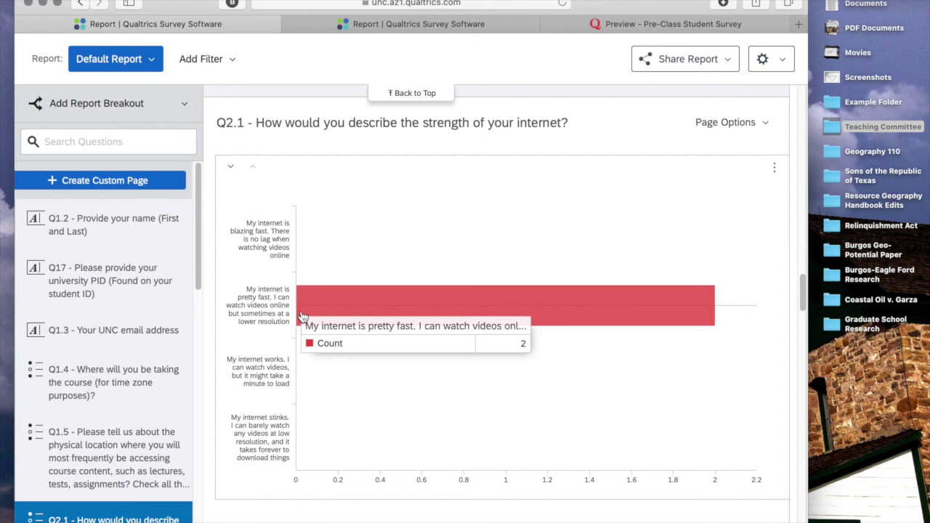
pyautogui.scroll(-10, 339, 316)
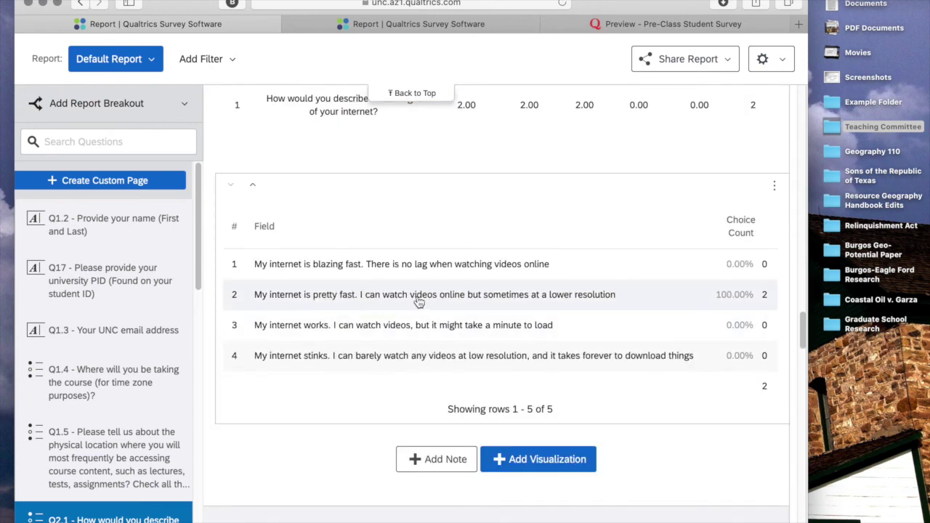
pyautogui.scroll(-5, 429, 300)
pyautogui.scroll(-3, 430, 300)
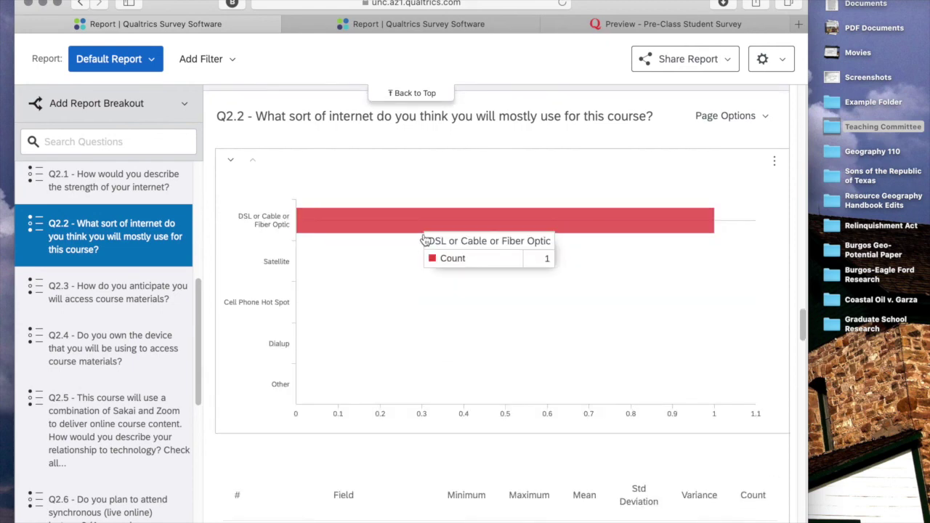
pyautogui.scroll(-10, 390, 229)
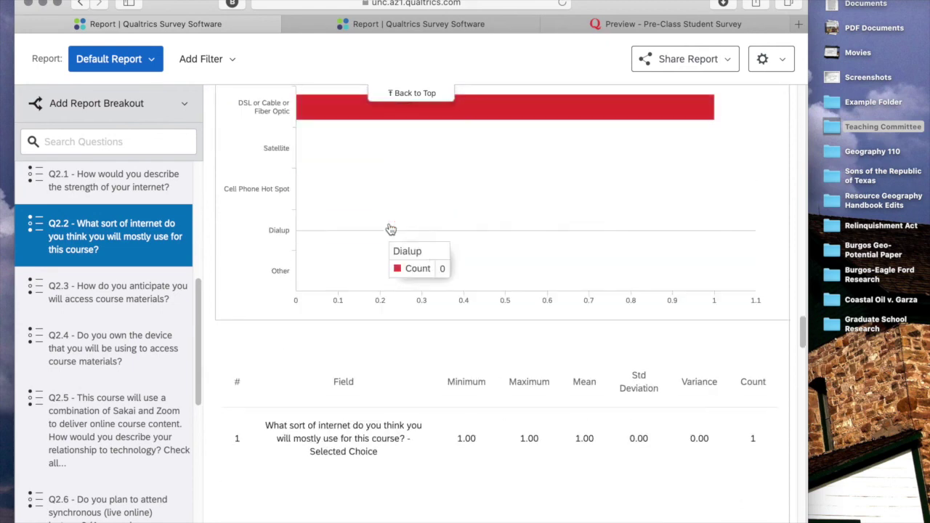
pyautogui.scroll(-10, 391, 229)
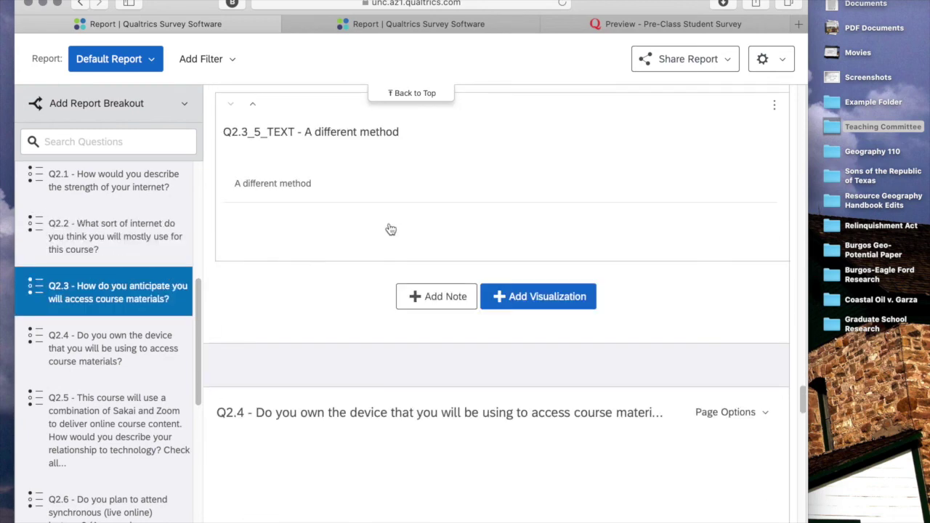
# Step: Examine the Q2.4 chart and table on whether students own the device used to access course materials
pyautogui.scroll(-5, 391, 229)
pyautogui.scroll(-3, 391, 229)
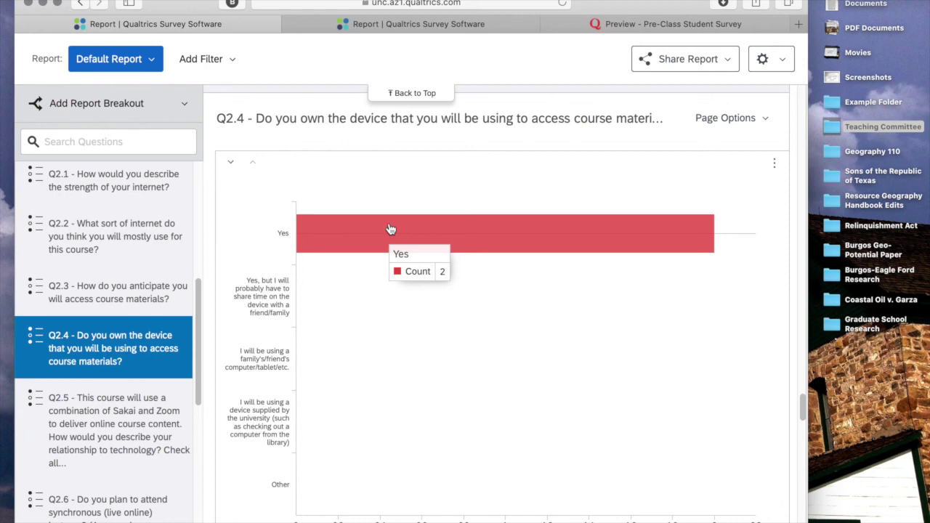
pyautogui.scroll(5, 391, 231)
pyautogui.scroll(-8, 374, 366)
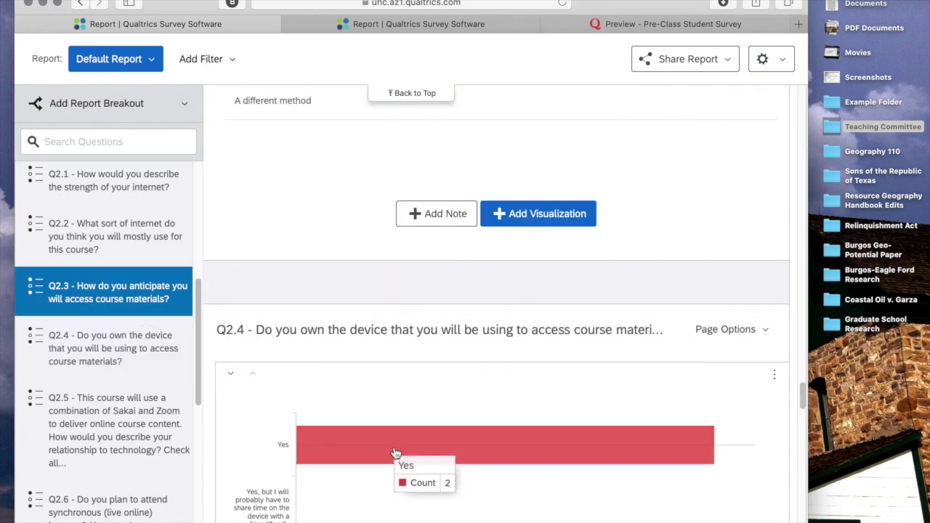
pyautogui.scroll(-2, 397, 454)
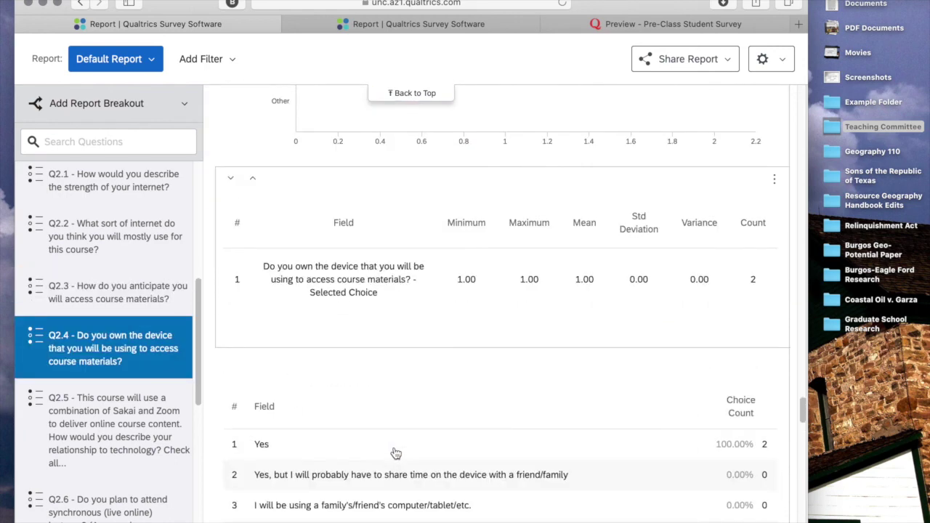
pyautogui.scroll(5, 395, 453)
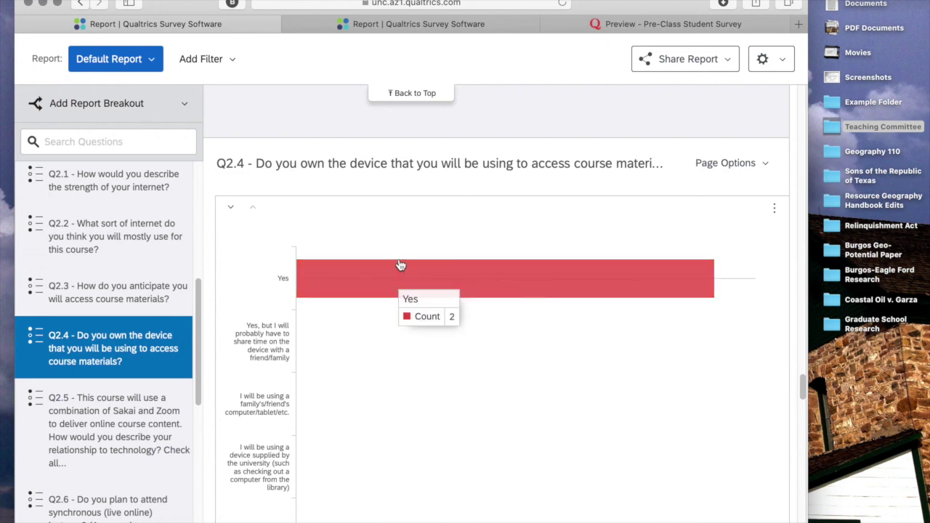
pyautogui.scroll(-1, 411, 283)
# Step: Go to the Q3.1 results and read the written answers on what students look forward to and are concerned about (Q3.2)
pyautogui.scroll(-15, 411, 283)
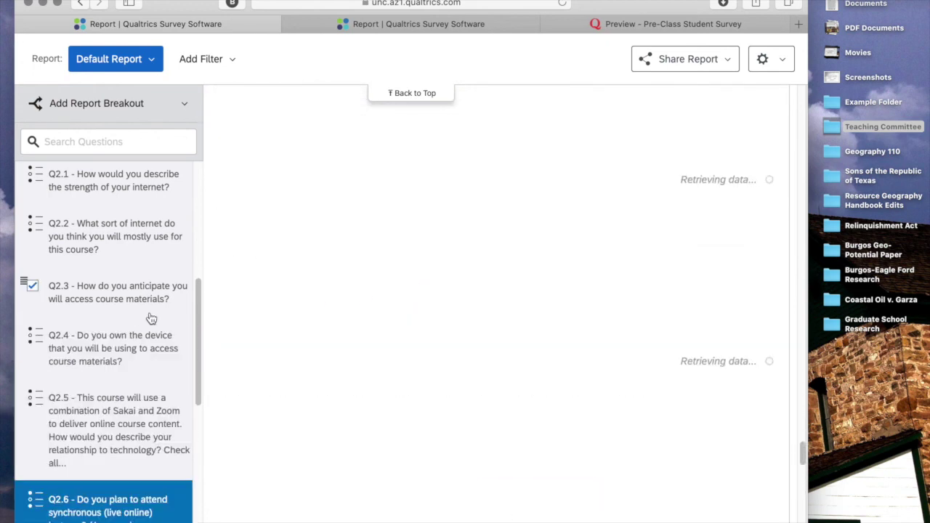
pyautogui.scroll(-6, 150, 318)
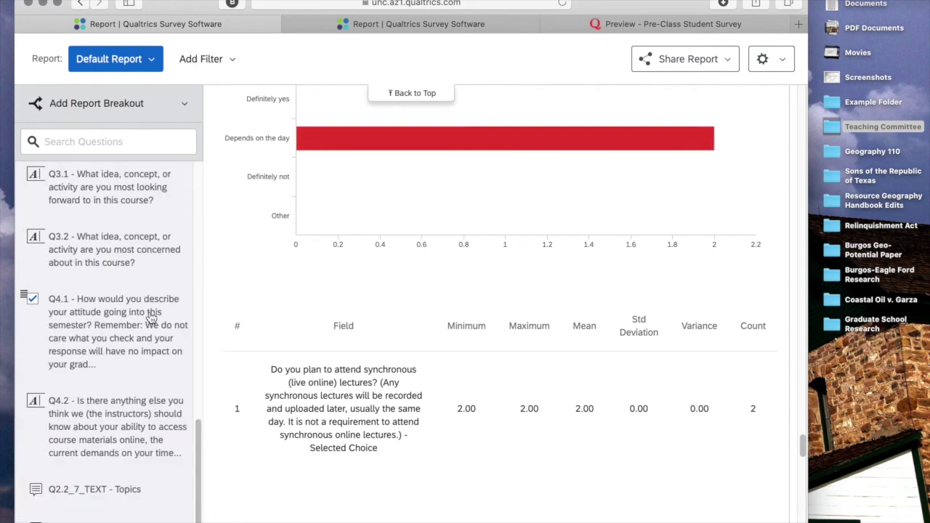
pyautogui.click(109, 181)
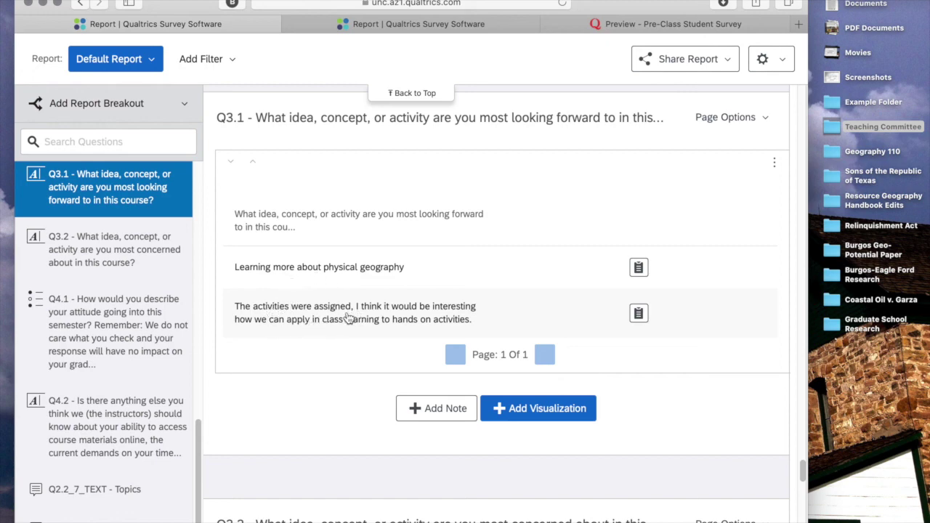
pyautogui.scroll(-5, 298, 323)
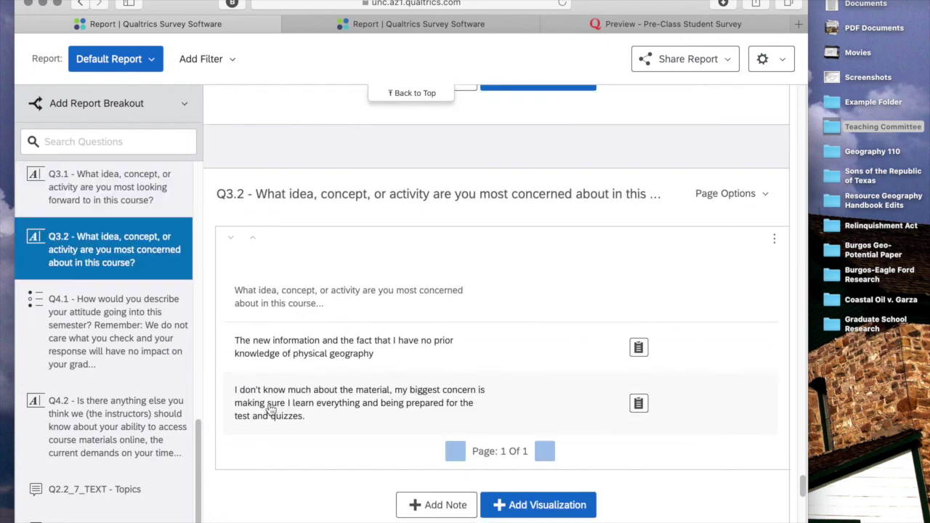
pyautogui.scroll(-6, 314, 406)
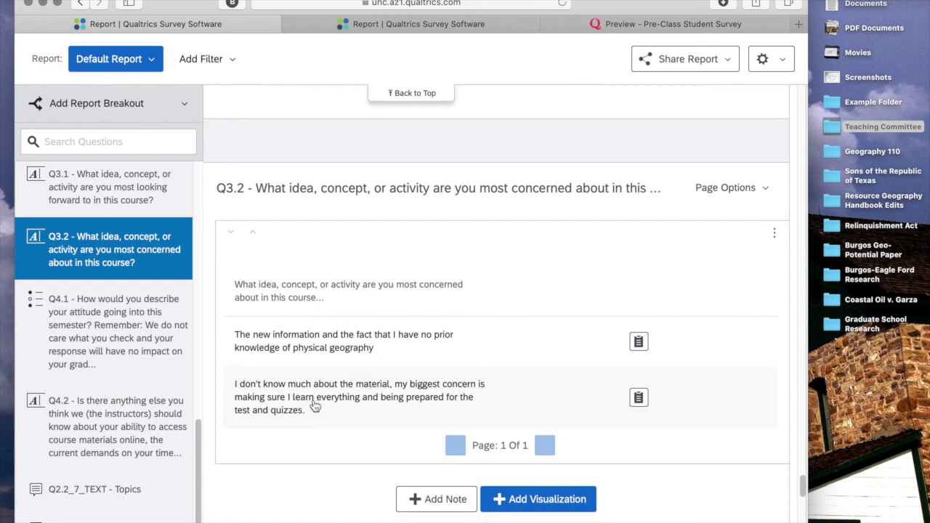
# Step: Examine the Q4.1 chart and choice counts on students' attitude going into the semester
pyautogui.scroll(-5, 290, 349)
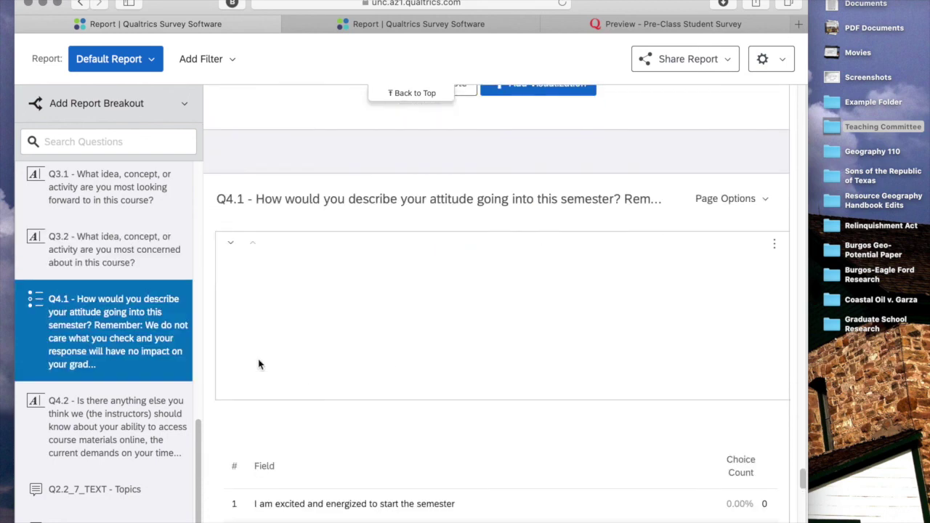
pyautogui.scroll(-3, 278, 304)
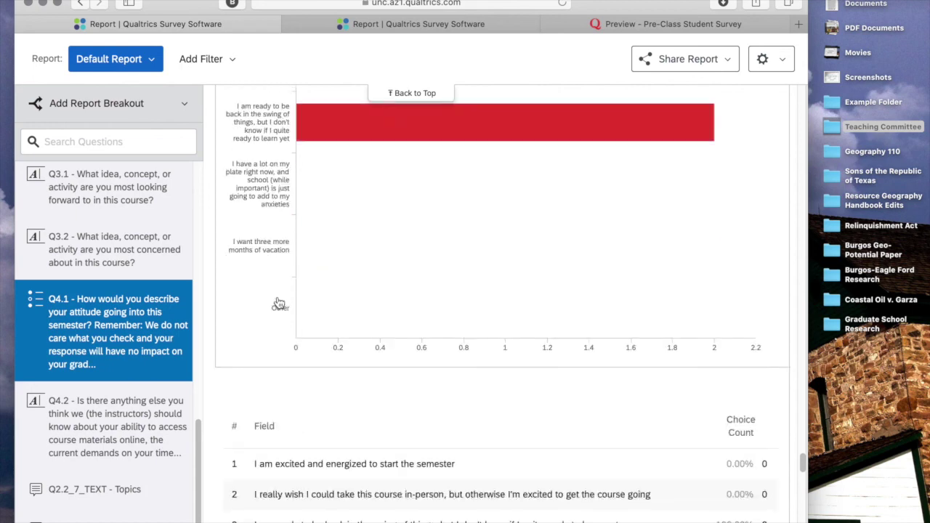
pyautogui.scroll(7, 291, 313)
pyautogui.scroll(-1, 338, 351)
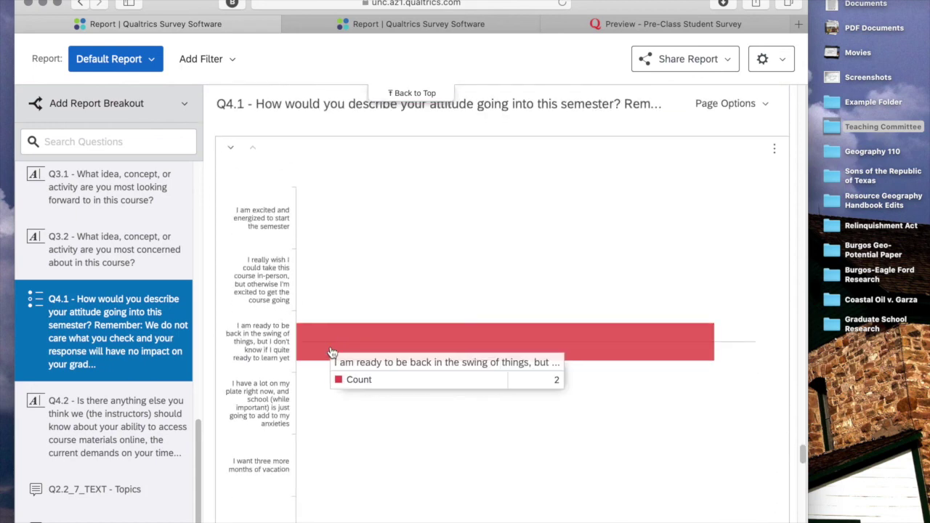
pyautogui.scroll(-1, 330, 352)
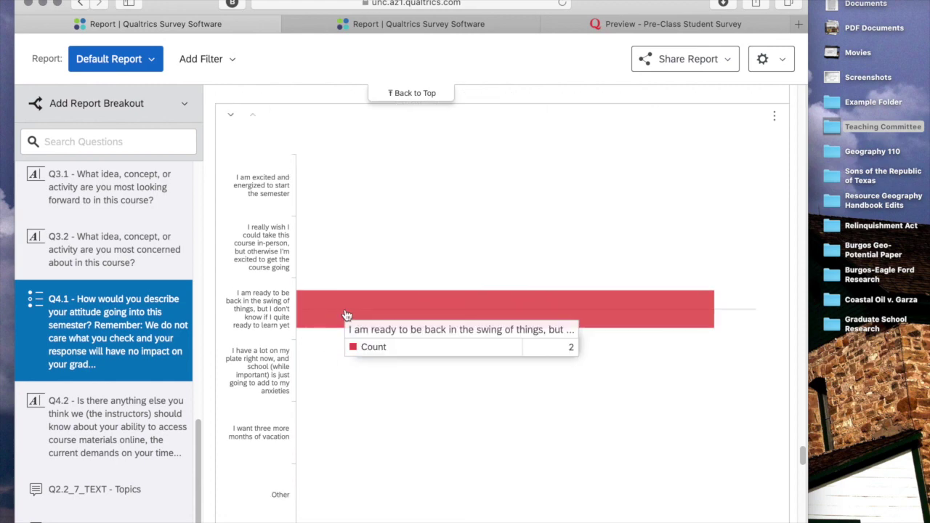
pyautogui.scroll(-3, 415, 327)
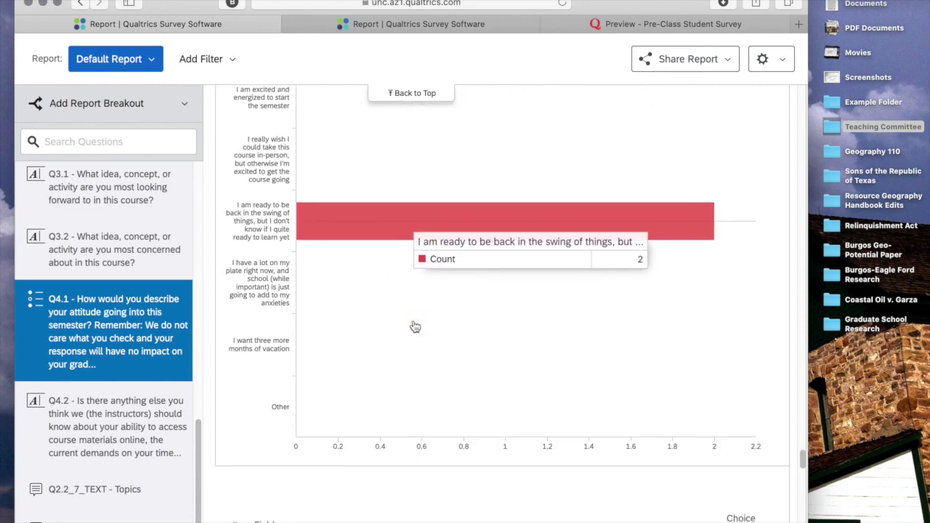
pyautogui.scroll(-10, 416, 327)
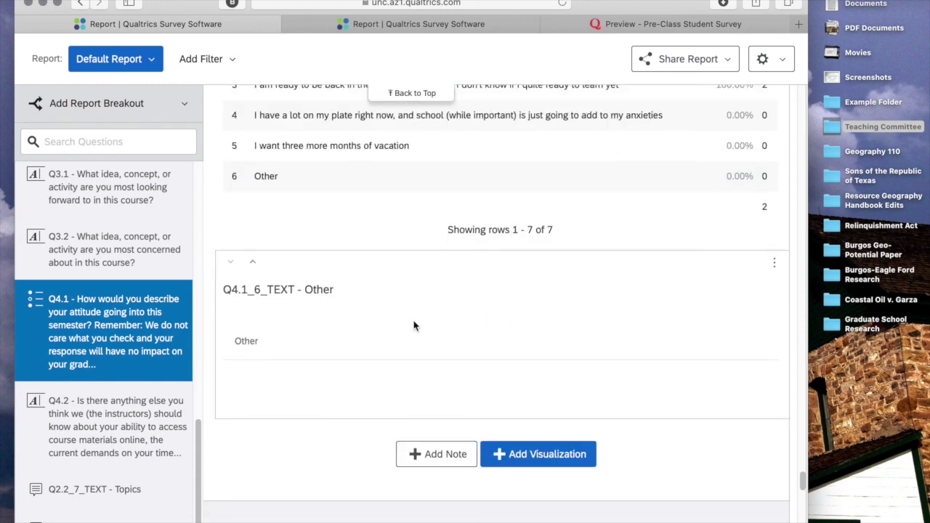
# Step: Look through the final report pages, from the Q4.2 comments for instructors to the Q2.2_7_TEXT Topics and Parent Topics
pyautogui.scroll(-8, 414, 325)
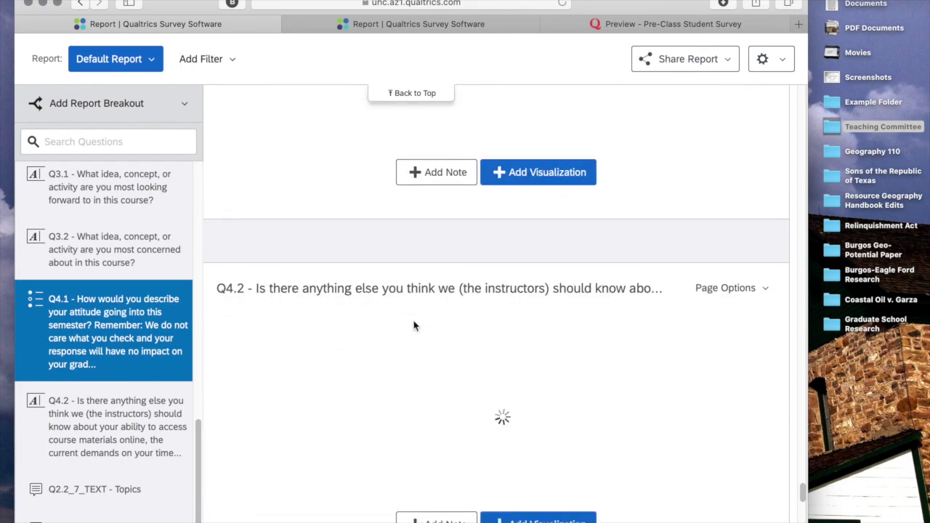
pyautogui.scroll(-2, 414, 325)
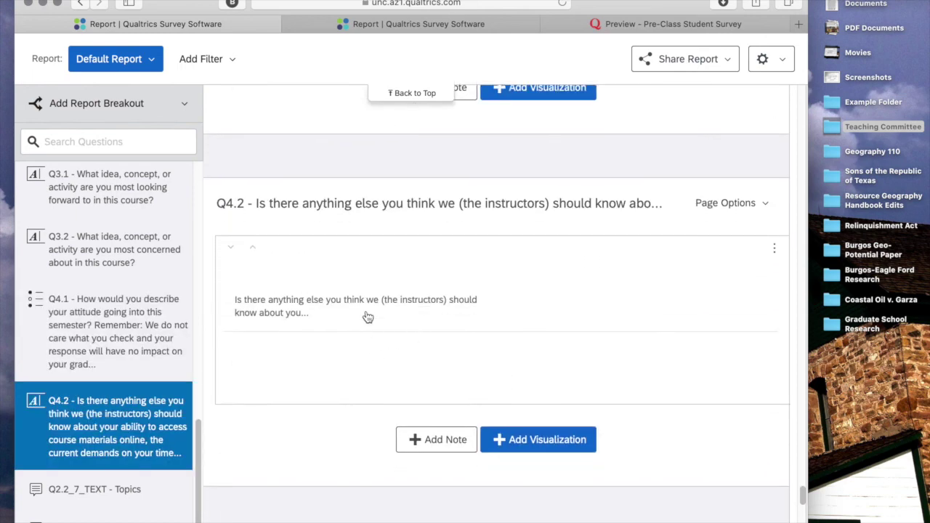
pyautogui.scroll(-5, 393, 247)
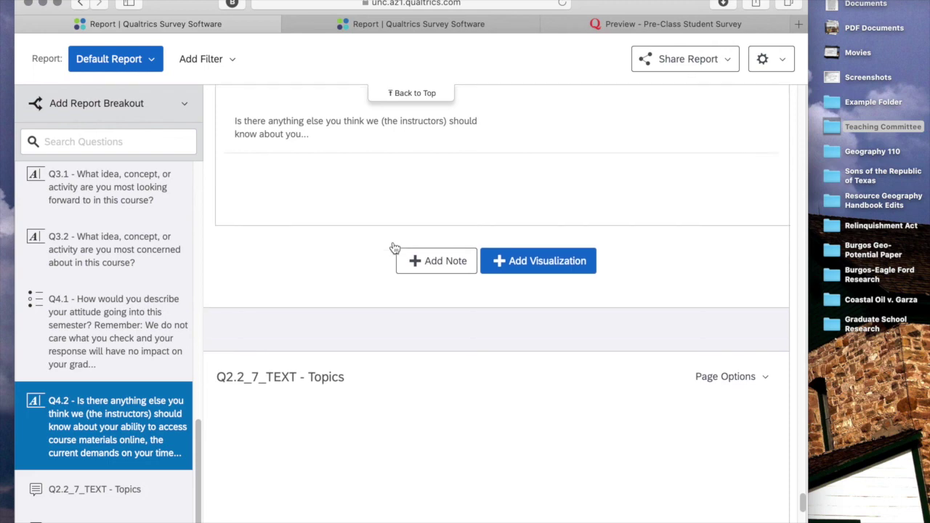
pyautogui.scroll(-2, 393, 248)
pyautogui.scroll(-3, 394, 248)
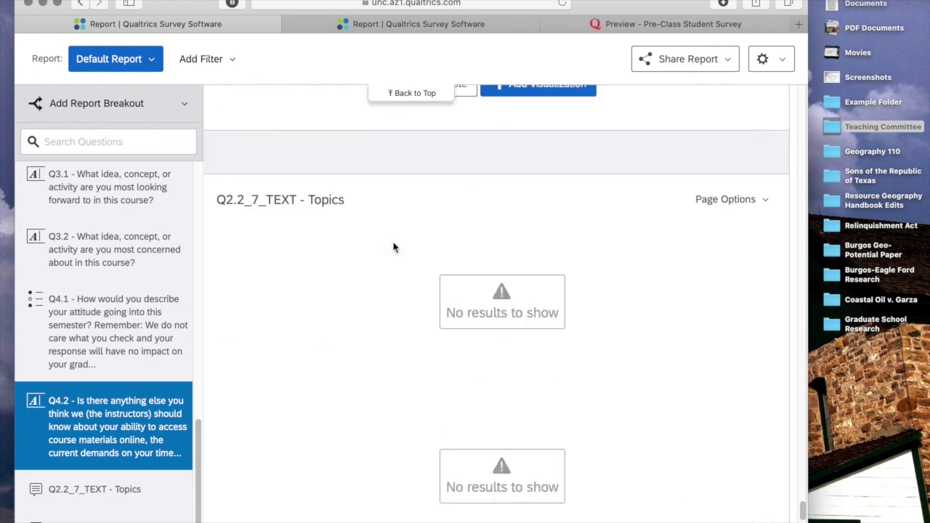
pyautogui.scroll(-5, 393, 248)
pyautogui.scroll(-4, 393, 248)
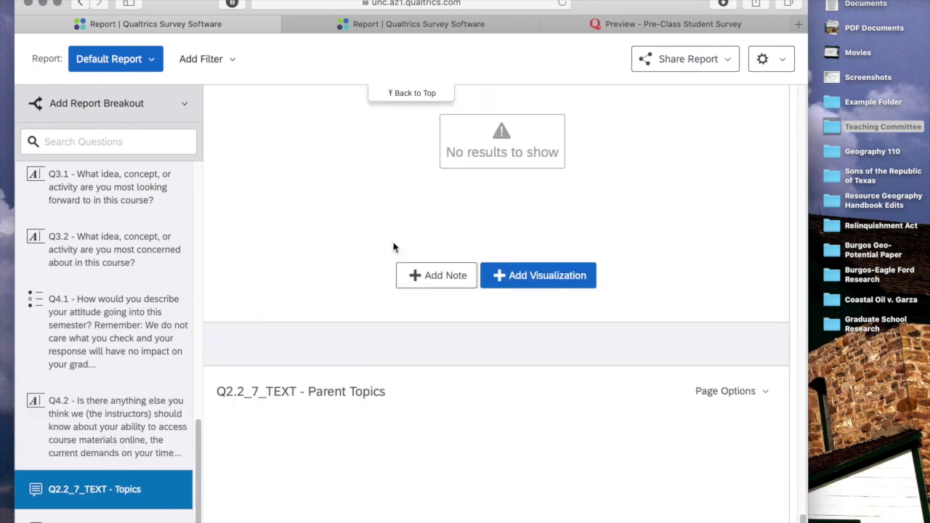
pyautogui.scroll(-6, 393, 248)
pyautogui.scroll(-1, 393, 248)
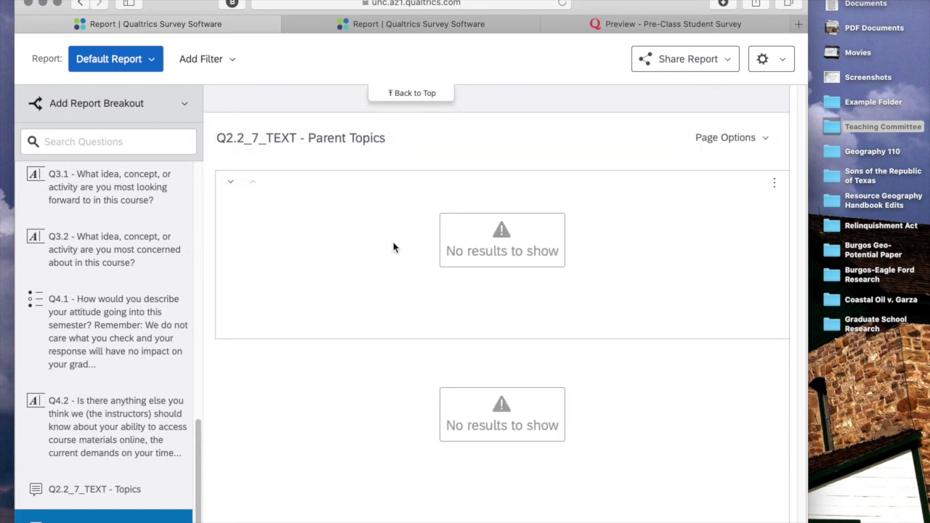